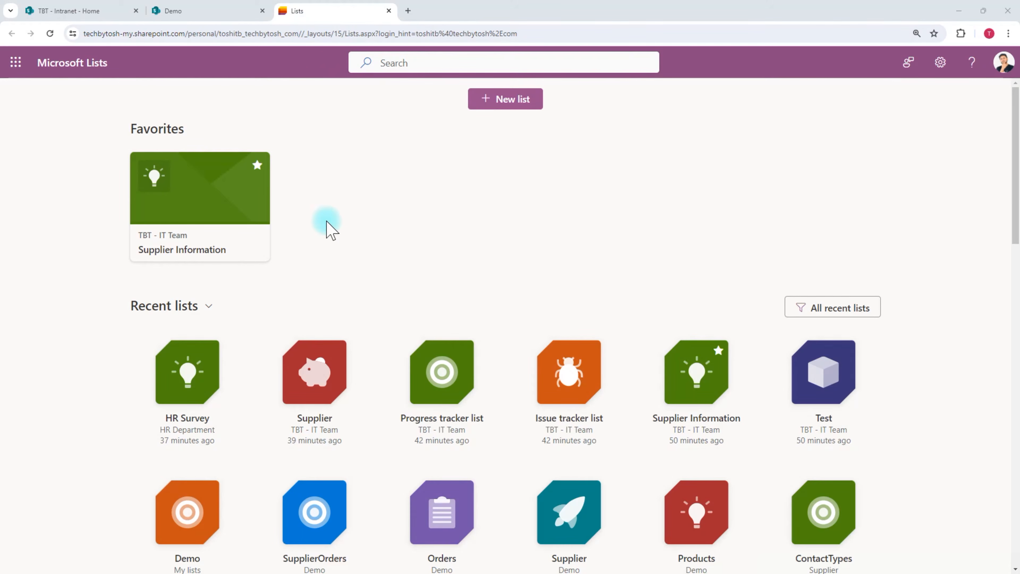
# Step: Start a new blank list in Microsoft Lists, name it Survey and give it the teal color
pyautogui.click(200, 11)
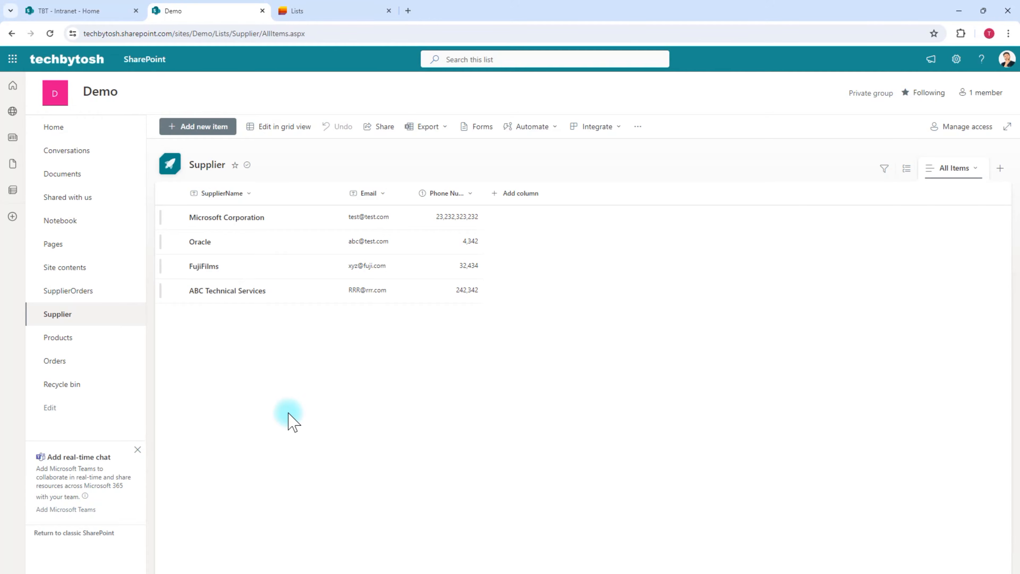
pyautogui.click(303, 14)
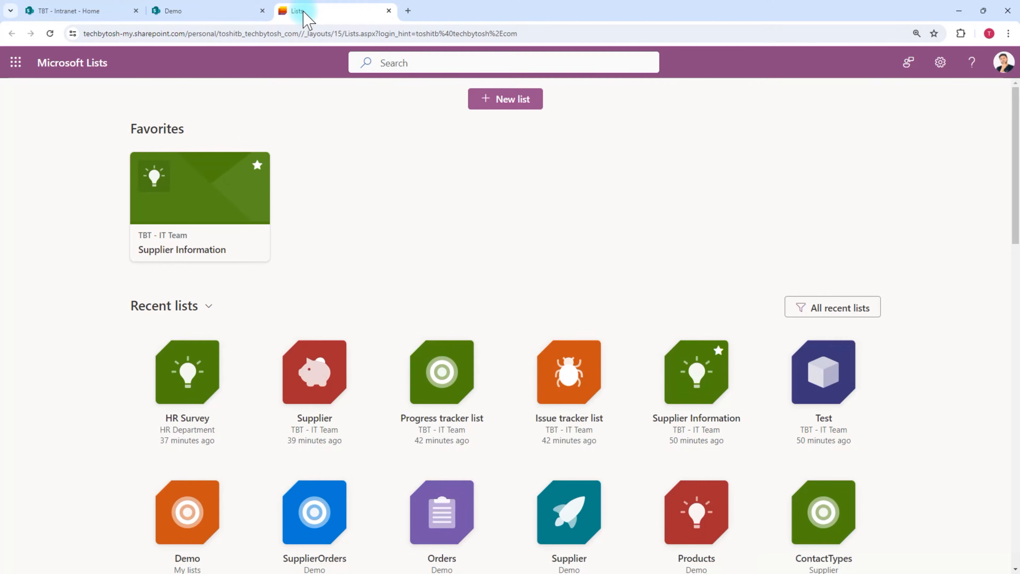
pyautogui.click(487, 101)
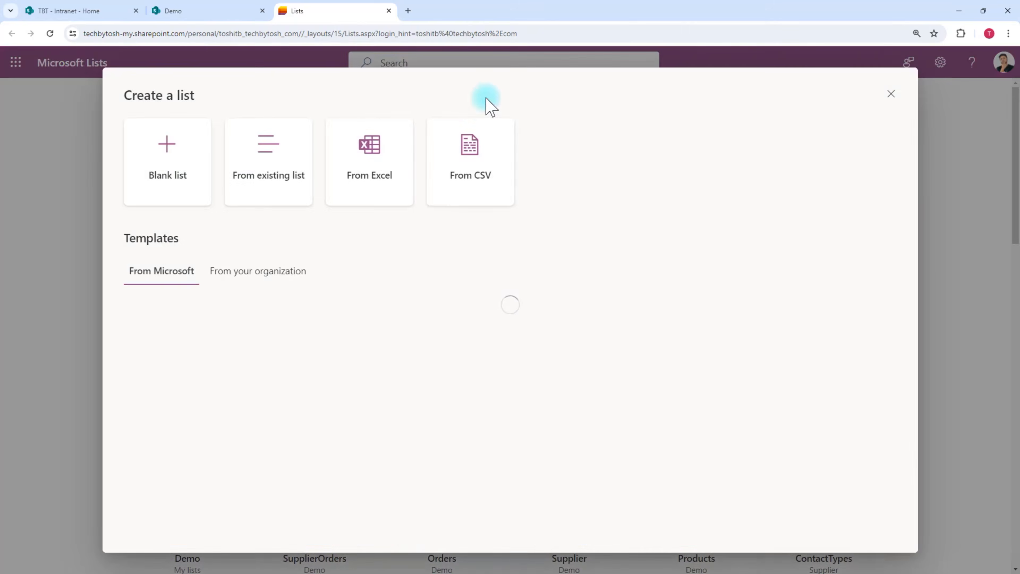
pyautogui.click(166, 161)
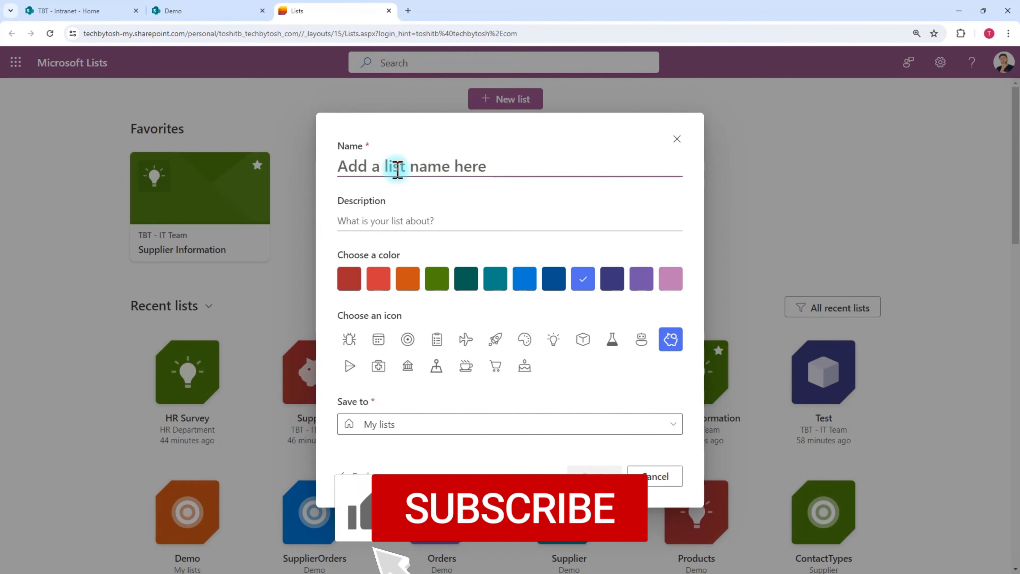
pyautogui.write('Su')
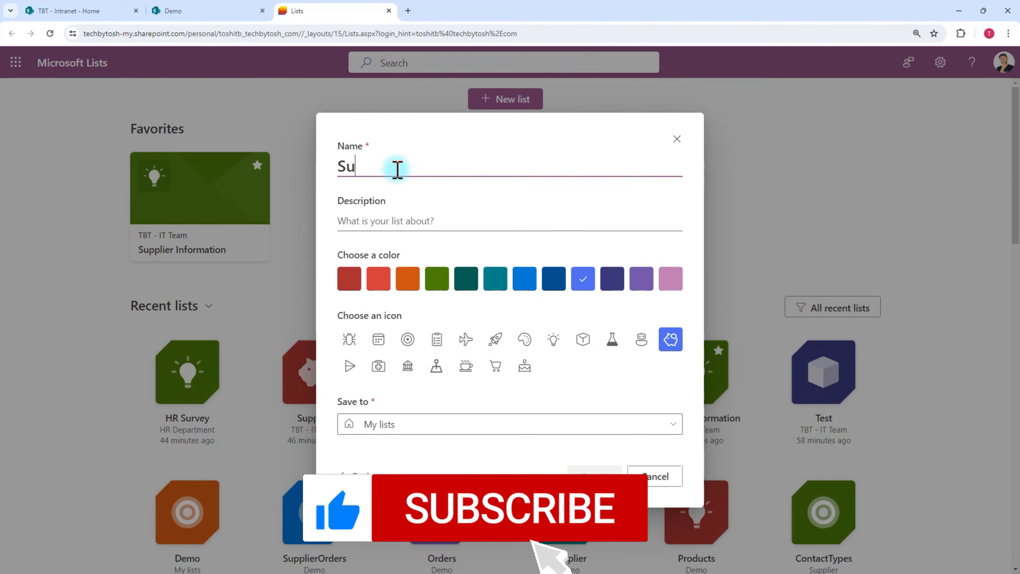
pyautogui.write('rvey')
pyautogui.click(398, 219)
pyautogui.click(497, 282)
# Step: Set the Demo site as the save location and create the list, keeping it shown in site navigation
pyautogui.click(478, 424)
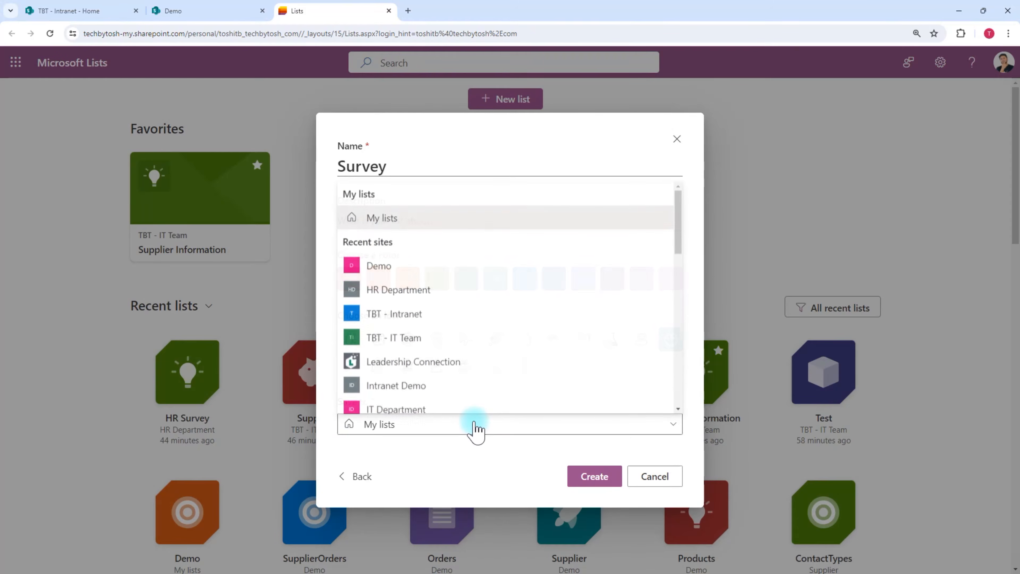
pyautogui.scroll(-1, 386, 289)
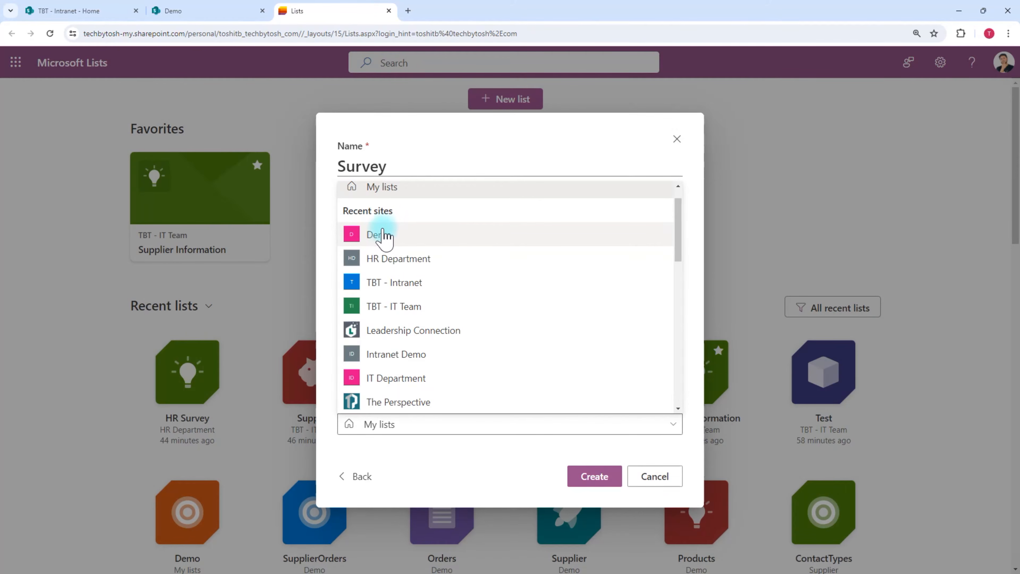
pyautogui.scroll(1, 397, 213)
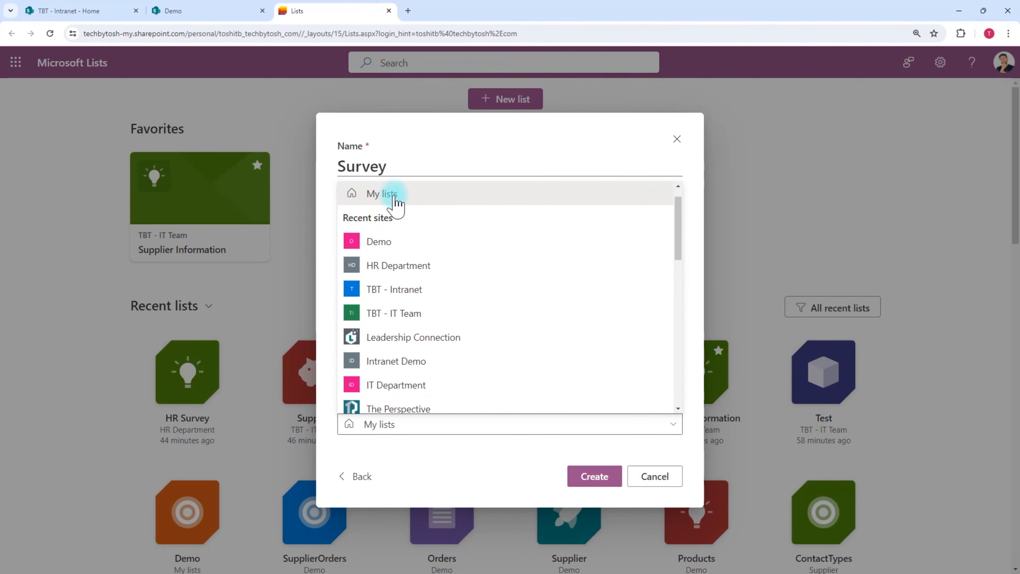
pyautogui.click(385, 245)
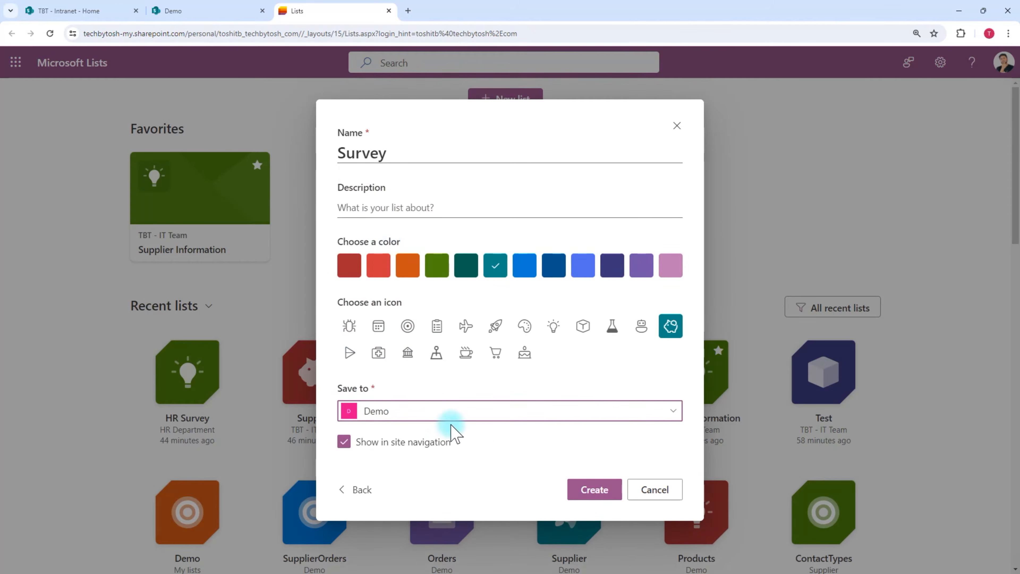
pyautogui.click(593, 492)
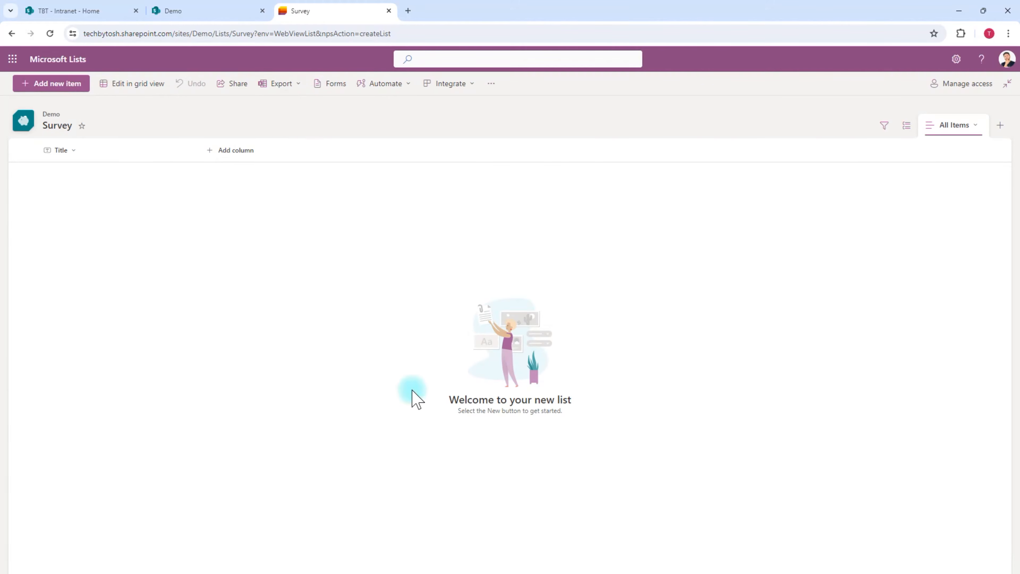
# Step: Switch to the Demo SharePoint site, refresh the page and open the Survey list from the site navigation
pyautogui.click(183, 12)
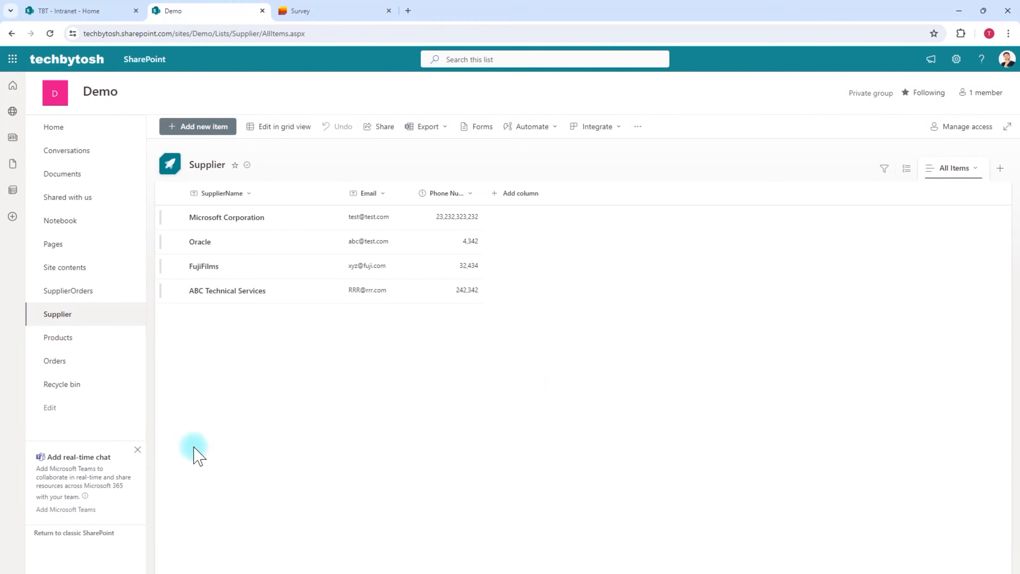
pyautogui.click(50, 33)
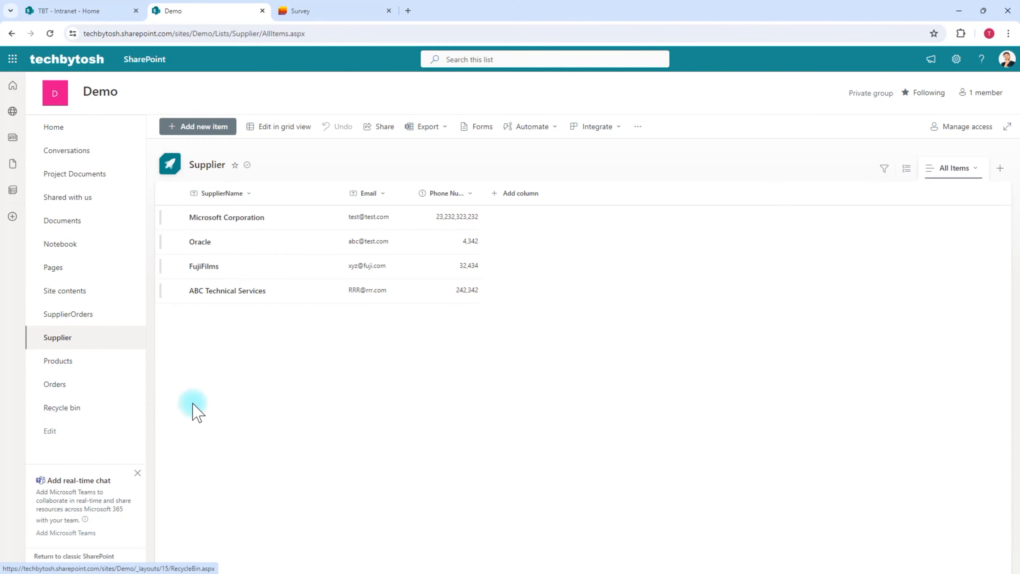
pyautogui.click(50, 33)
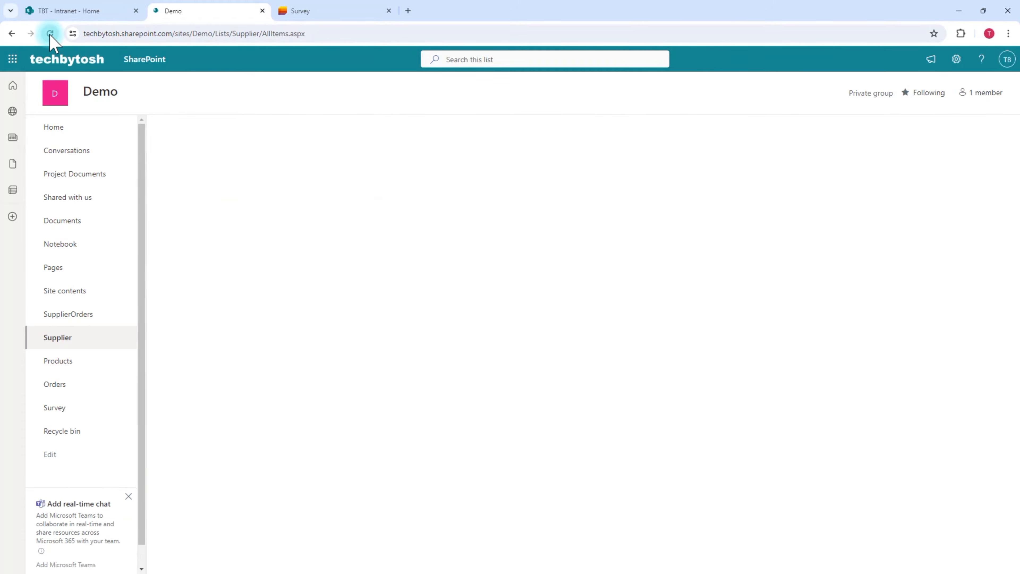
pyautogui.click(55, 408)
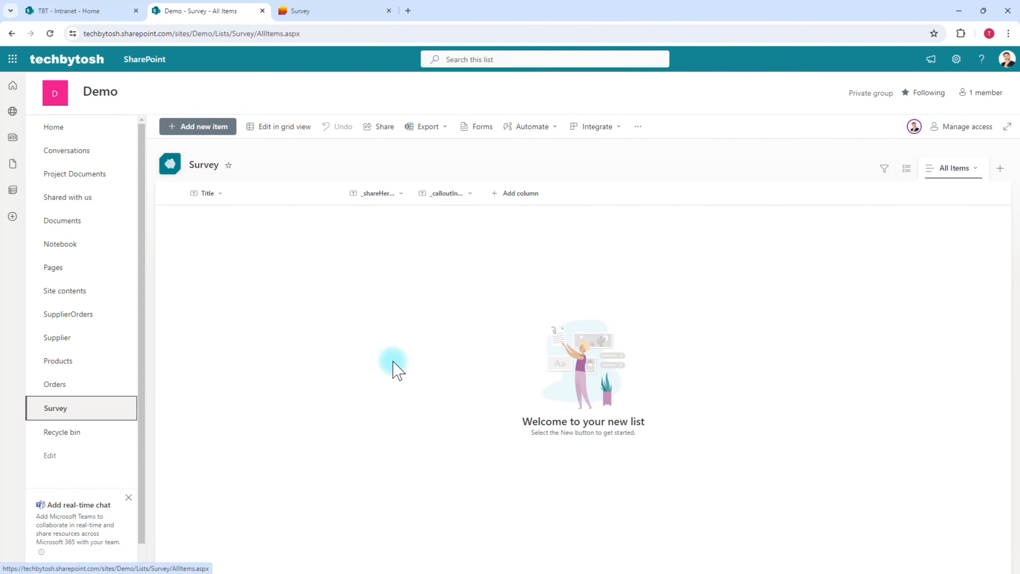
# Step: Compare the Survey list in Microsoft Lists with its Demo site version, ending on the site's home page
pyautogui.click(308, 11)
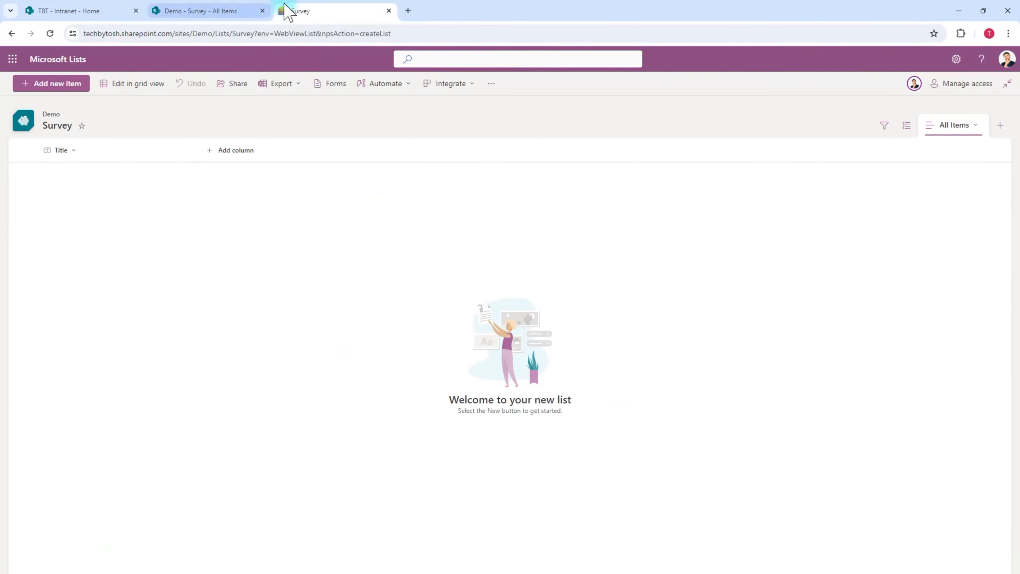
pyautogui.click(195, 12)
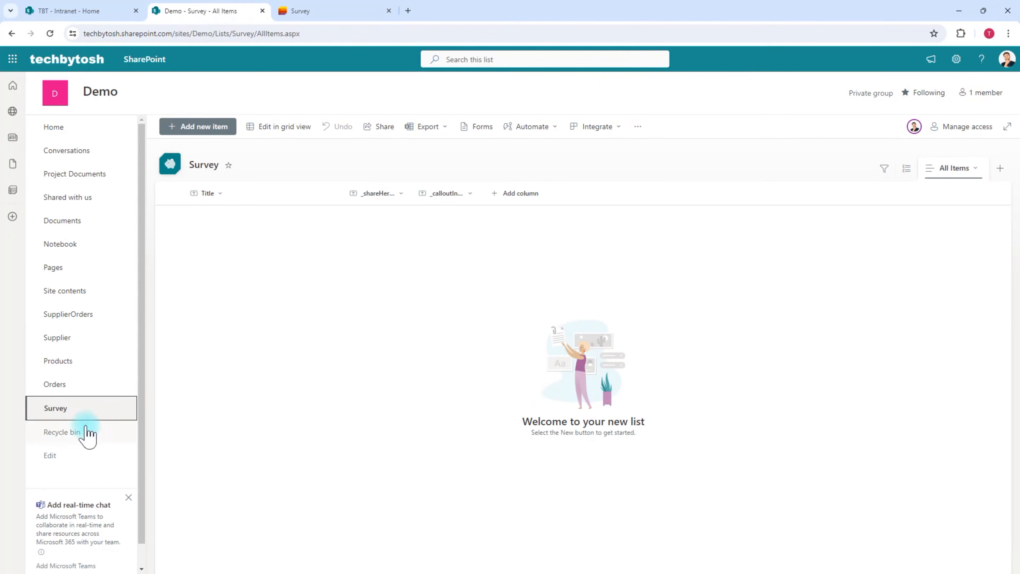
pyautogui.click(69, 130)
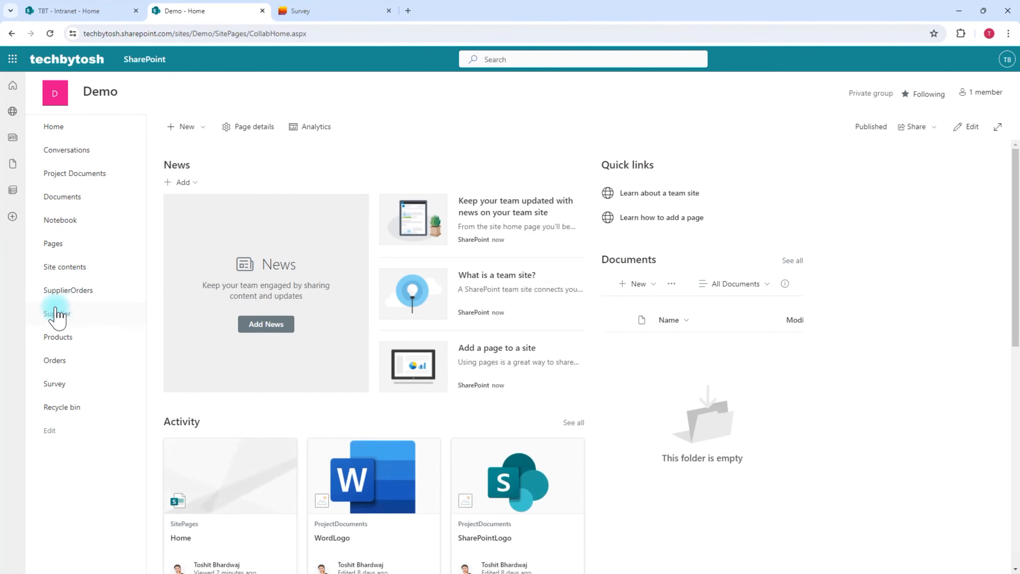
# Step: Return to the Survey list in Microsoft Lists and add a Person column named Employee Name
pyautogui.click(311, 12)
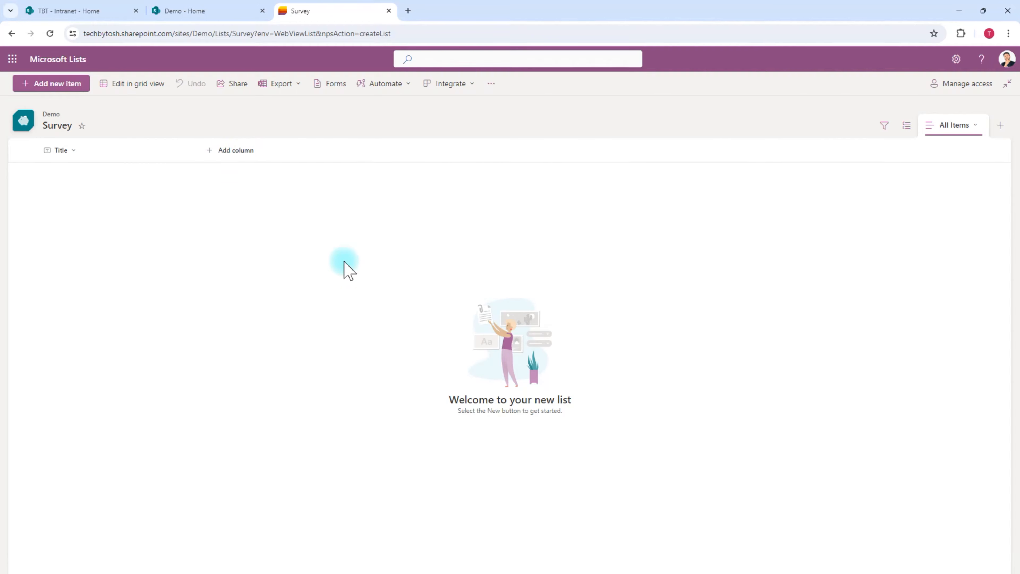
pyautogui.click(235, 151)
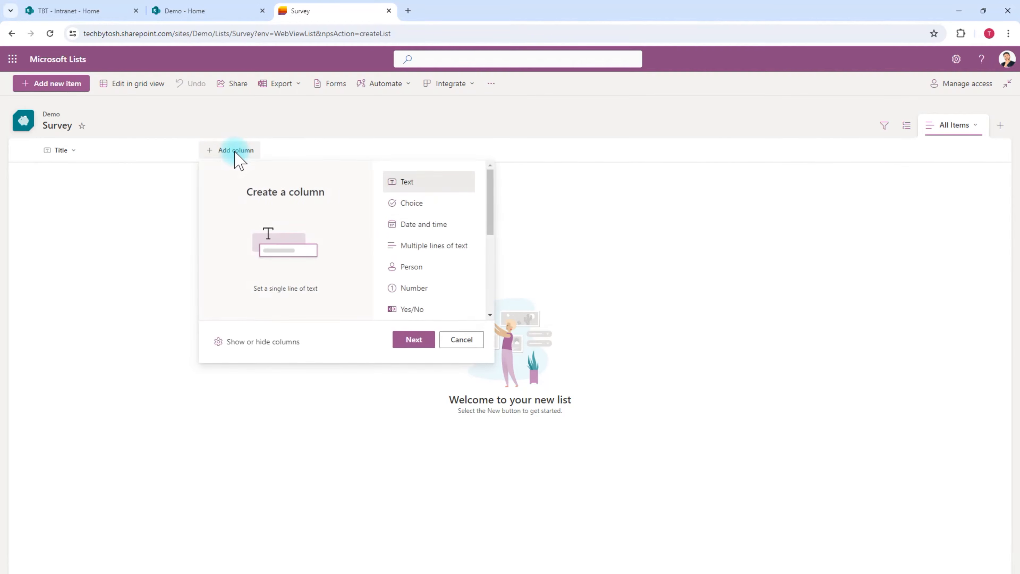
pyautogui.click(420, 268)
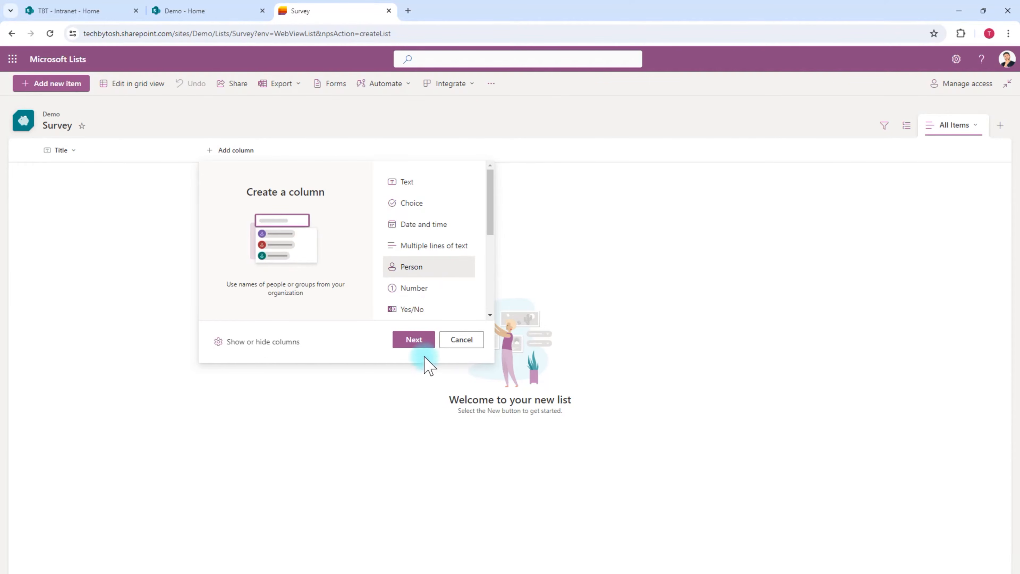
pyautogui.click(413, 342)
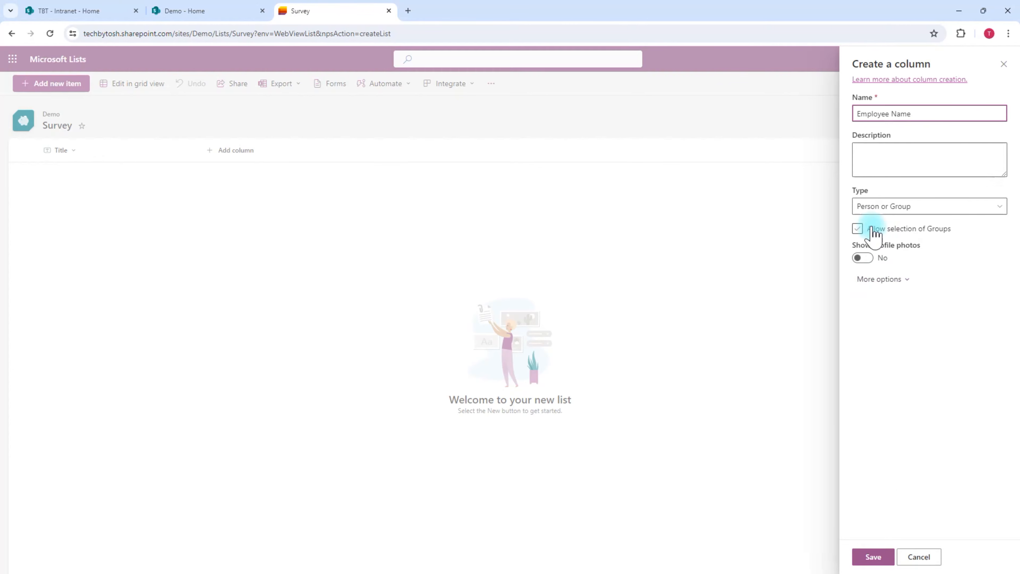
pyautogui.click(879, 556)
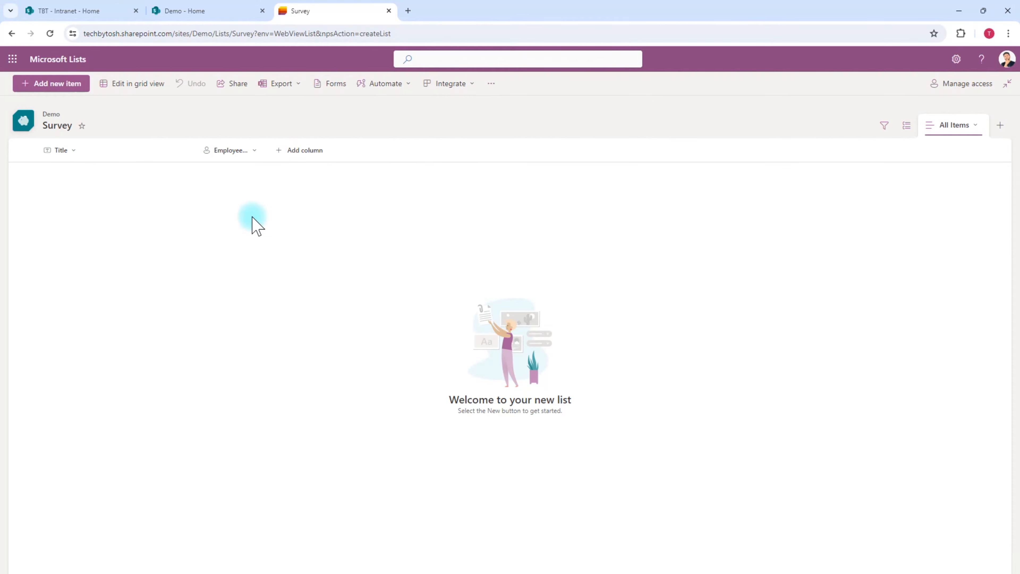
# Step: Create a new form for the Survey list and add a Date and time field titled Start Date to it
pyautogui.click(335, 86)
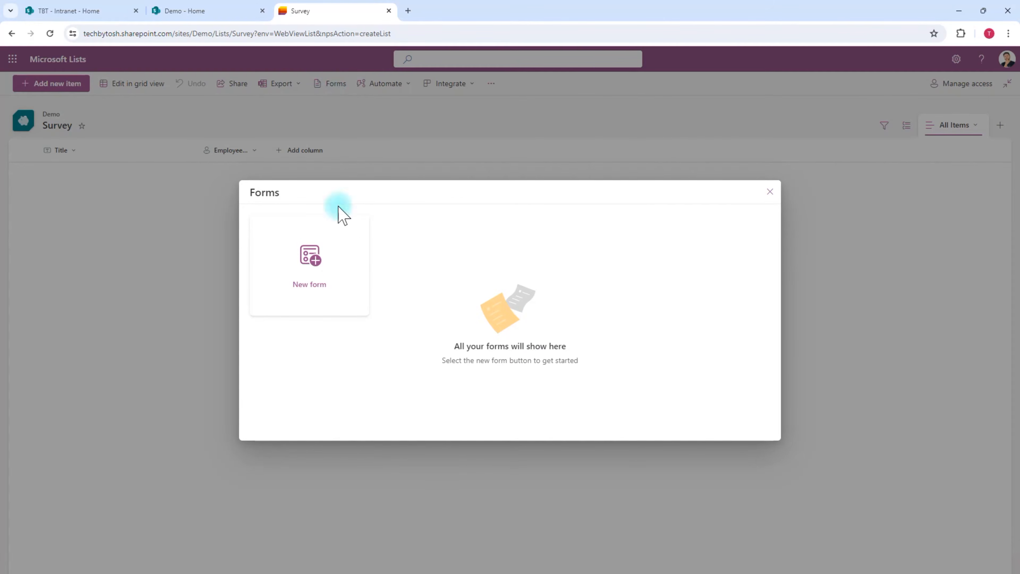
pyautogui.click(314, 267)
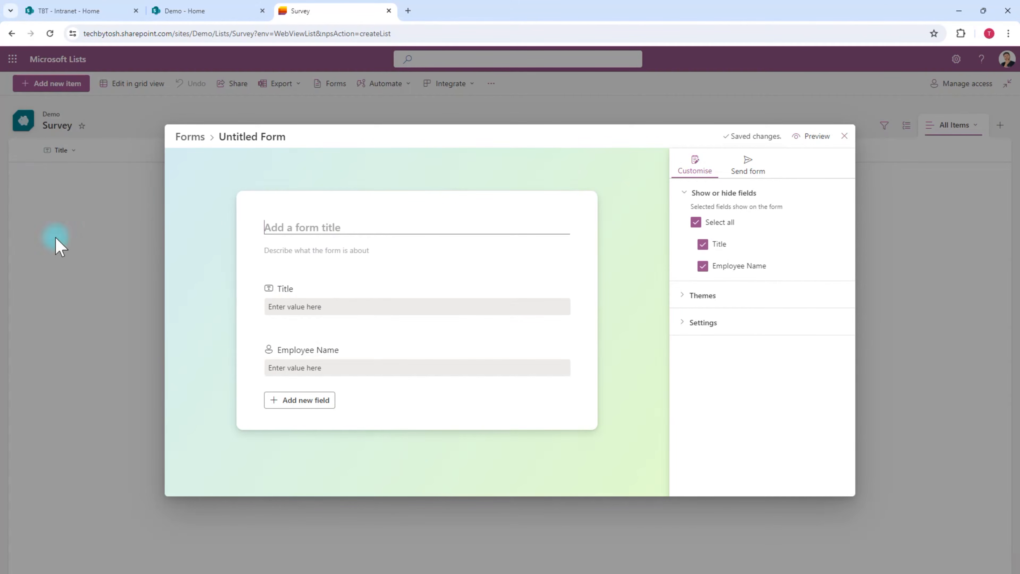
pyautogui.click(307, 402)
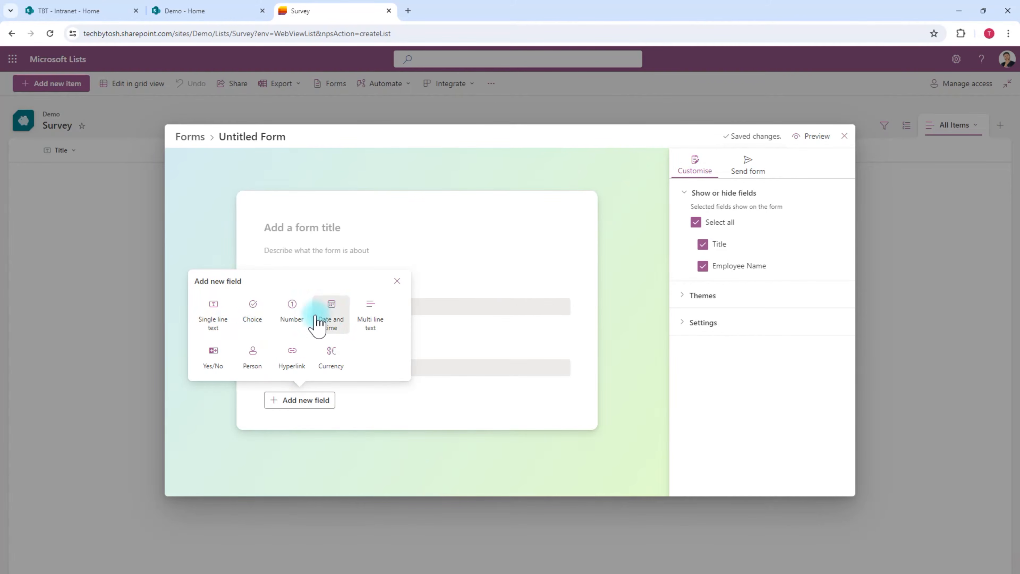
pyautogui.click(323, 322)
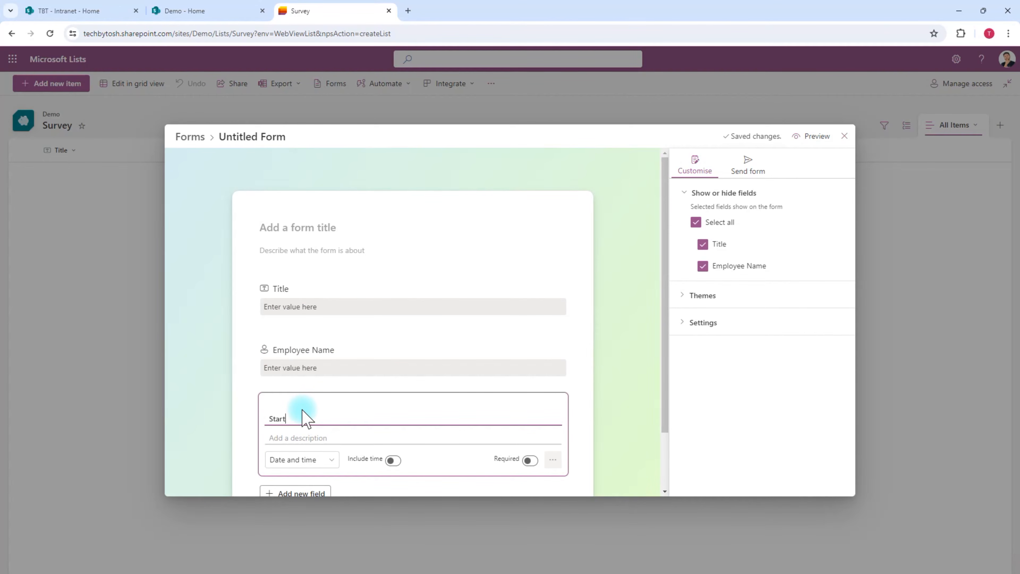
pyautogui.write('Start Date')
pyautogui.scroll(-2, 619, 353)
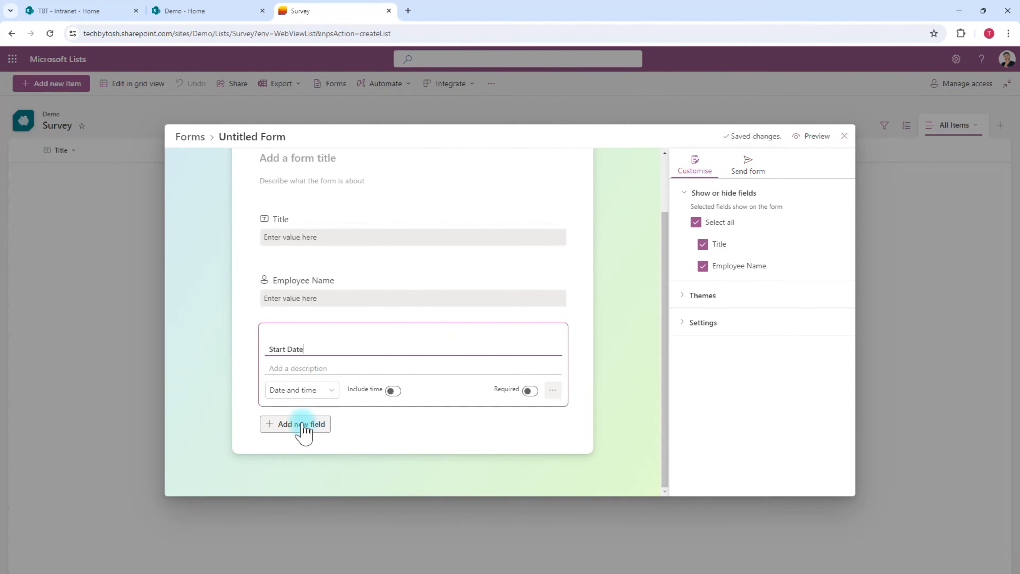
pyautogui.click(294, 424)
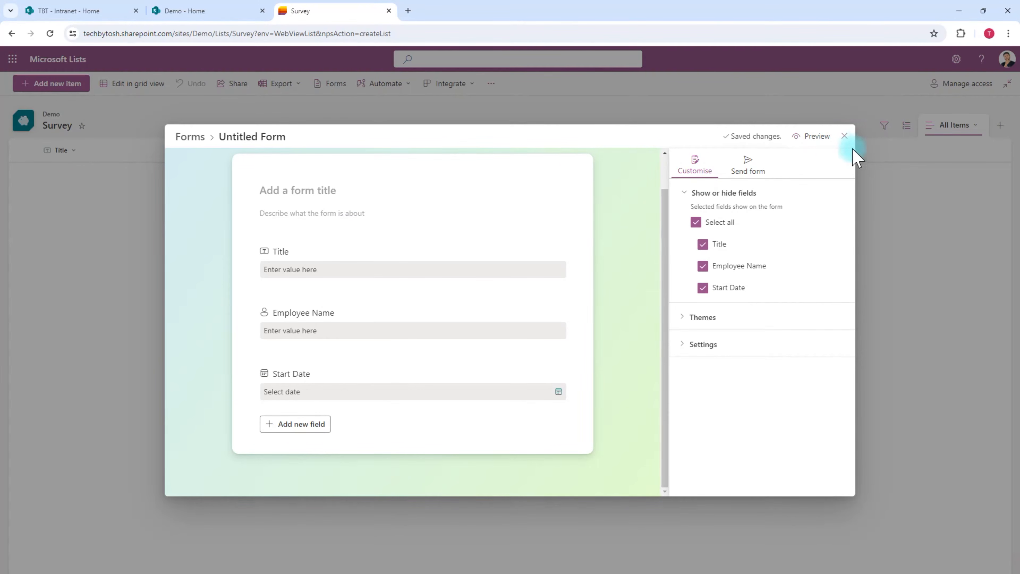
pyautogui.click(844, 136)
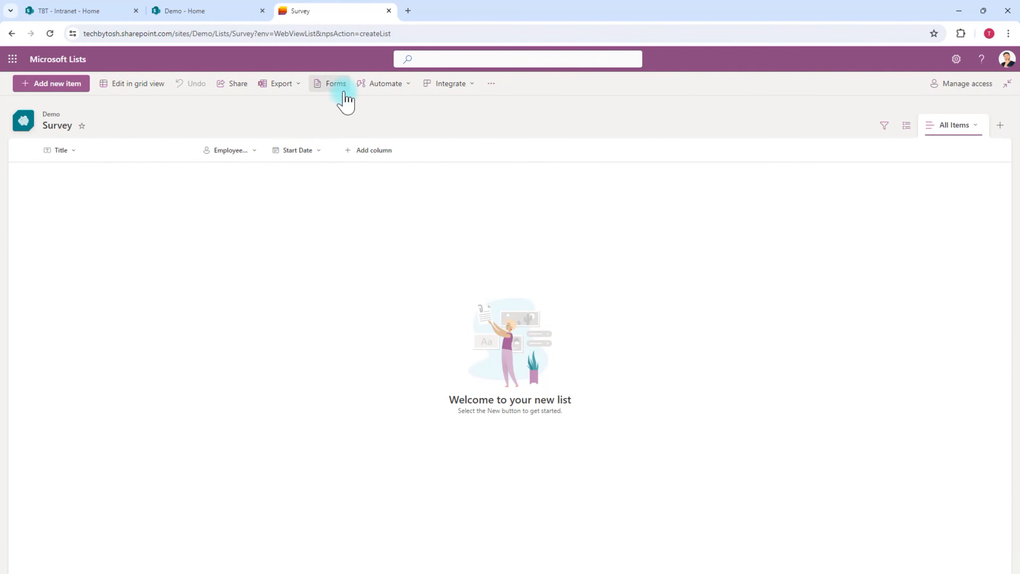
# Step: Reopen the untitled form and title it "Employee Satisfaction Survey Form 2024"
pyautogui.click(335, 85)
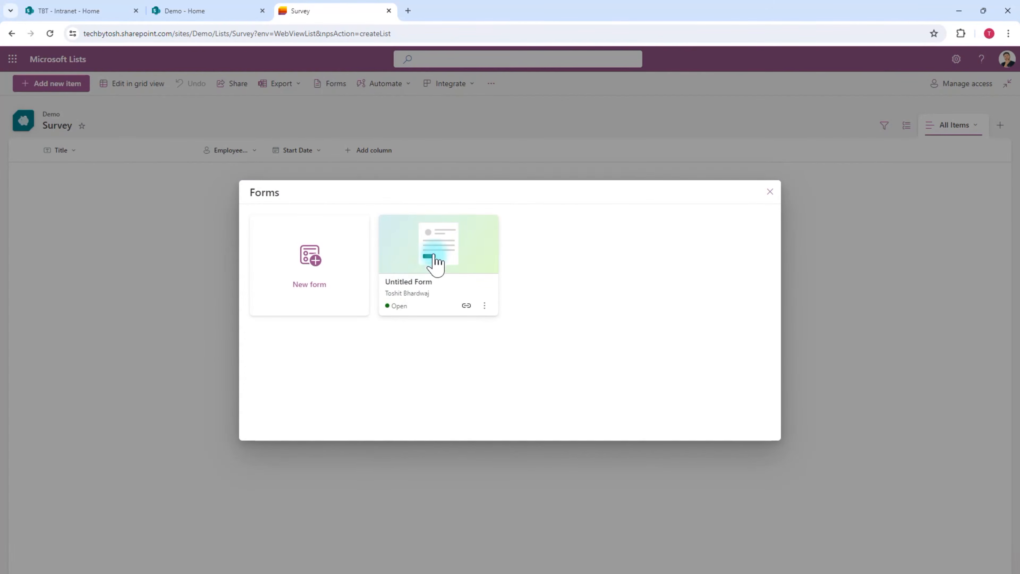
pyautogui.click(434, 259)
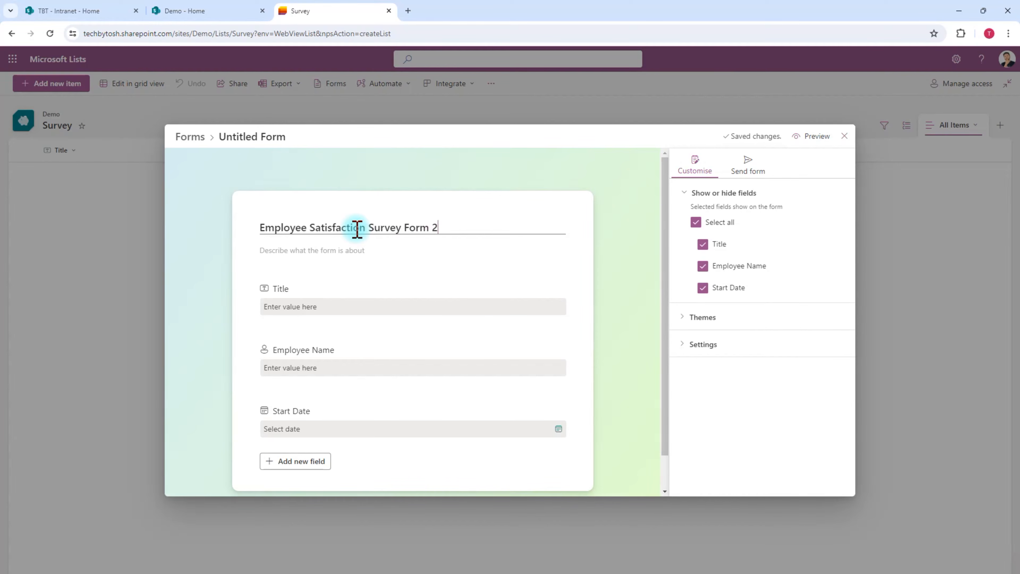
pyautogui.write('024')
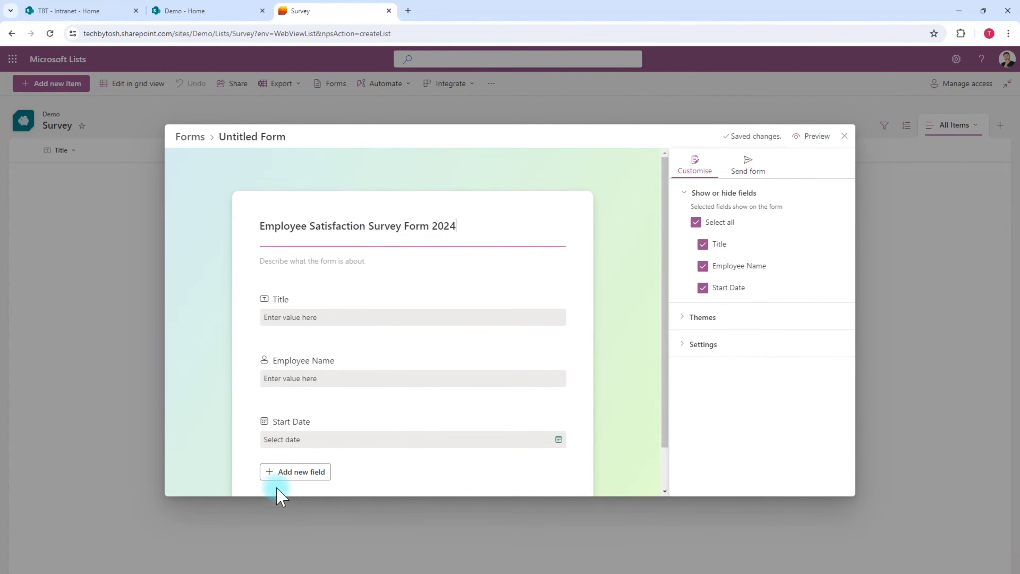
# Step: Add a Choice field to the form and title it "How would you rate your experience?"
pyautogui.click(281, 473)
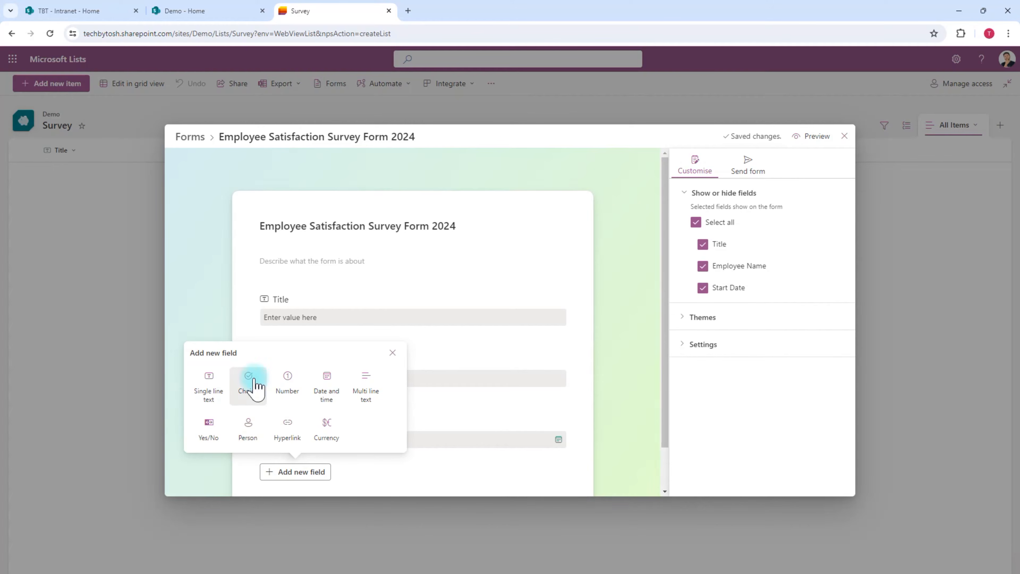
pyautogui.click(248, 395)
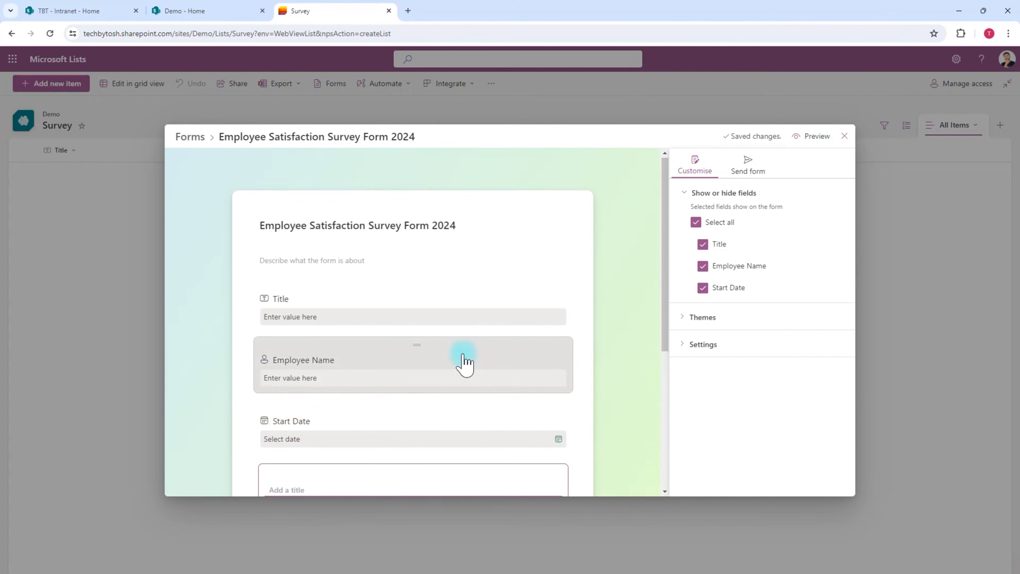
pyautogui.scroll(-4, 464, 356)
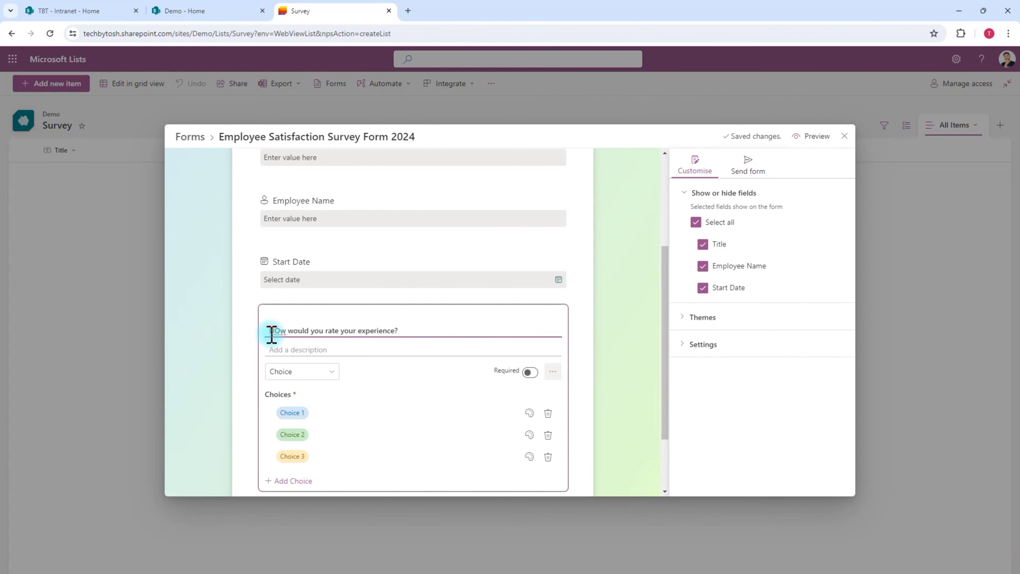
pyautogui.click(282, 330)
pyautogui.press('BackSpace')
pyautogui.write('o')
# Step: Define the experience question's choices as Good, Very Good, Bad and Very Bad, and close the field editor
pyautogui.click(293, 412)
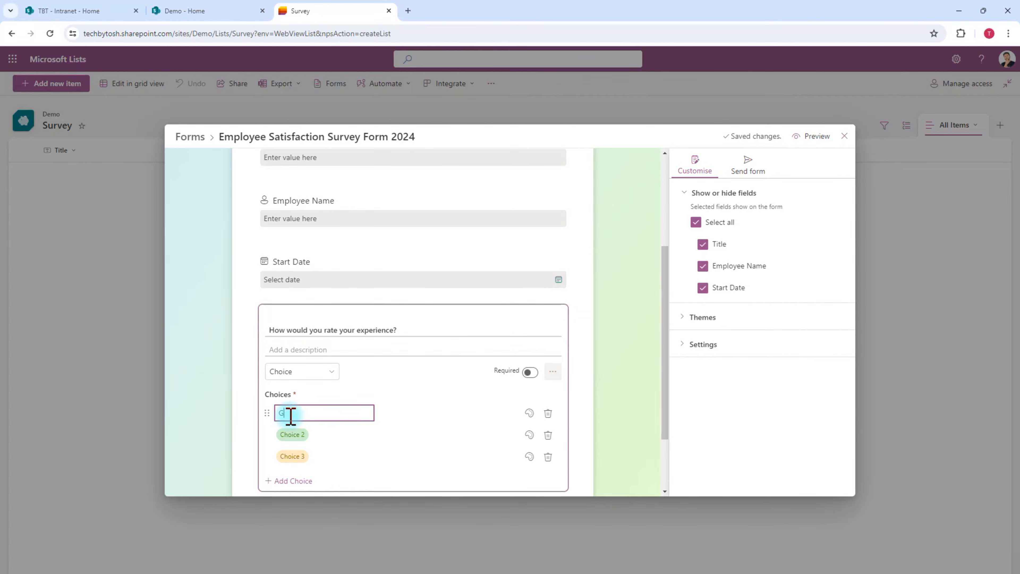
pyautogui.write('Good')
pyautogui.press('Return')
pyautogui.press('Return')
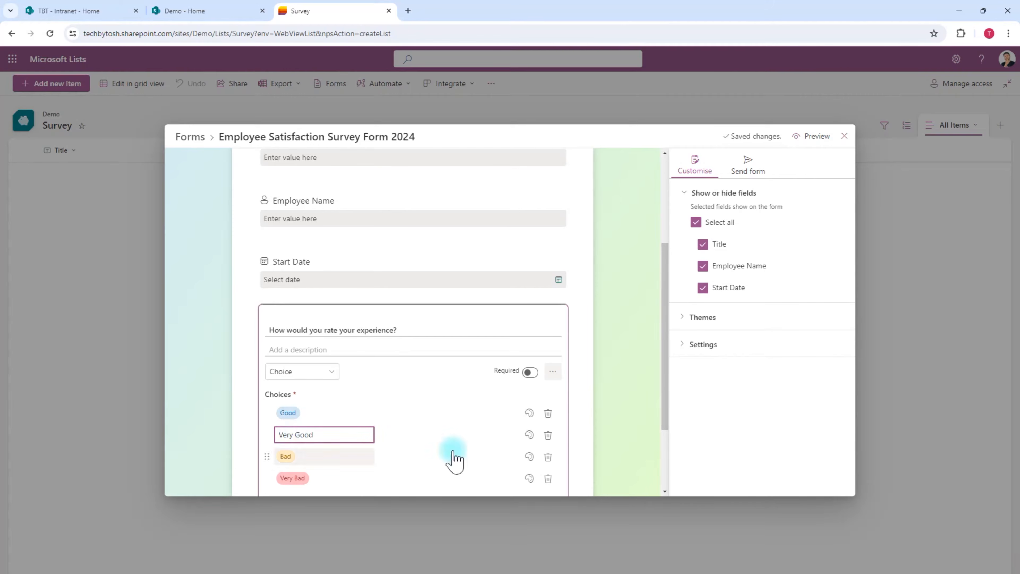
pyautogui.click(626, 374)
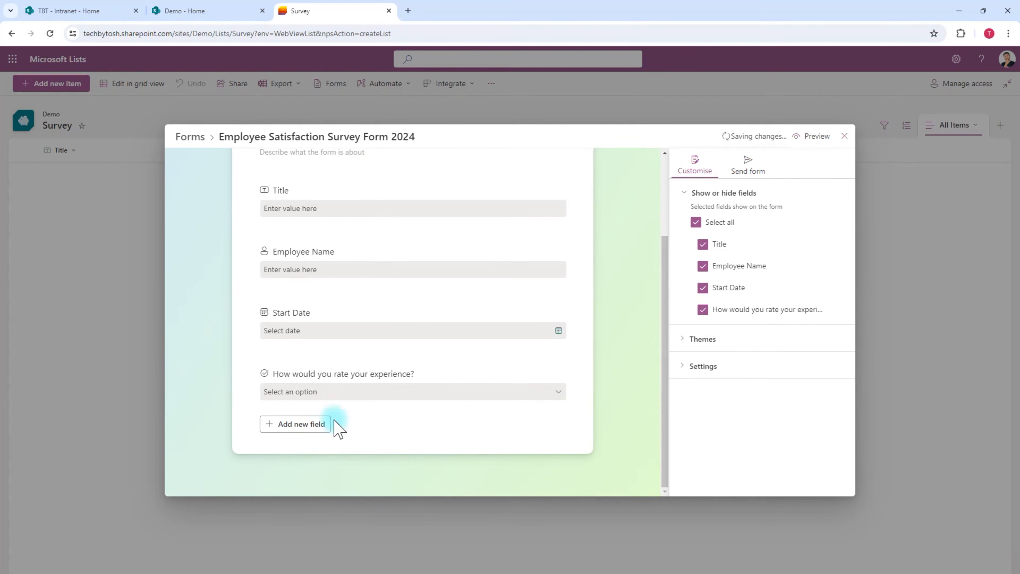
# Step: Reopen the experience question and change the fill color of its Good choice to light cyan
pyautogui.click(329, 400)
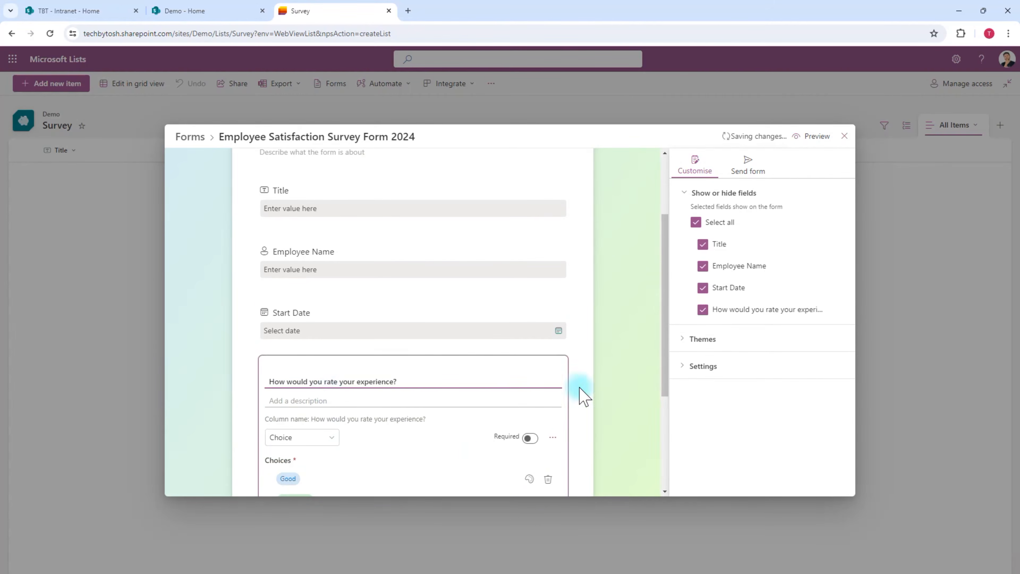
pyautogui.moveTo(665, 301); pyautogui.dragTo(671, 383)
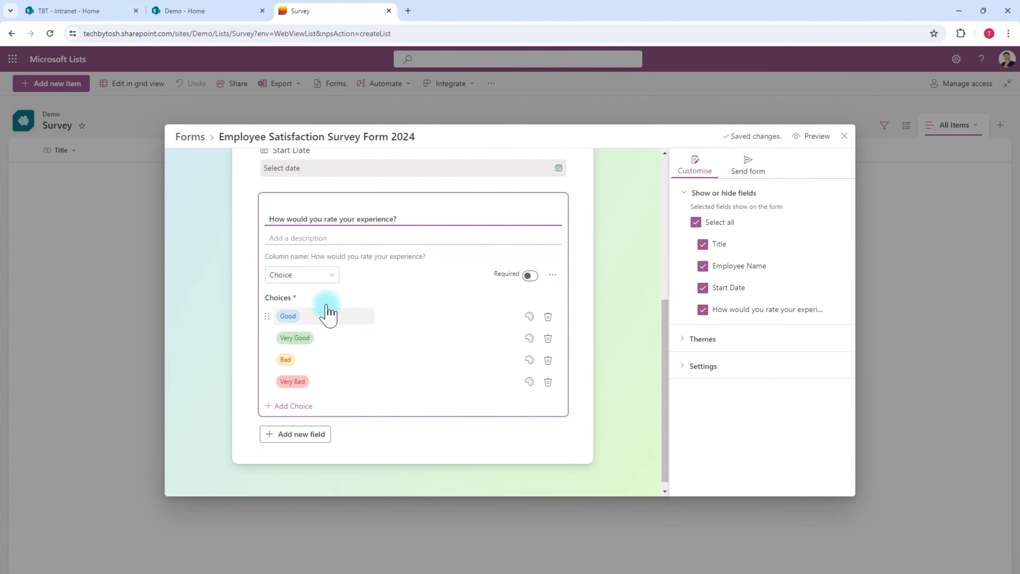
pyautogui.click(529, 317)
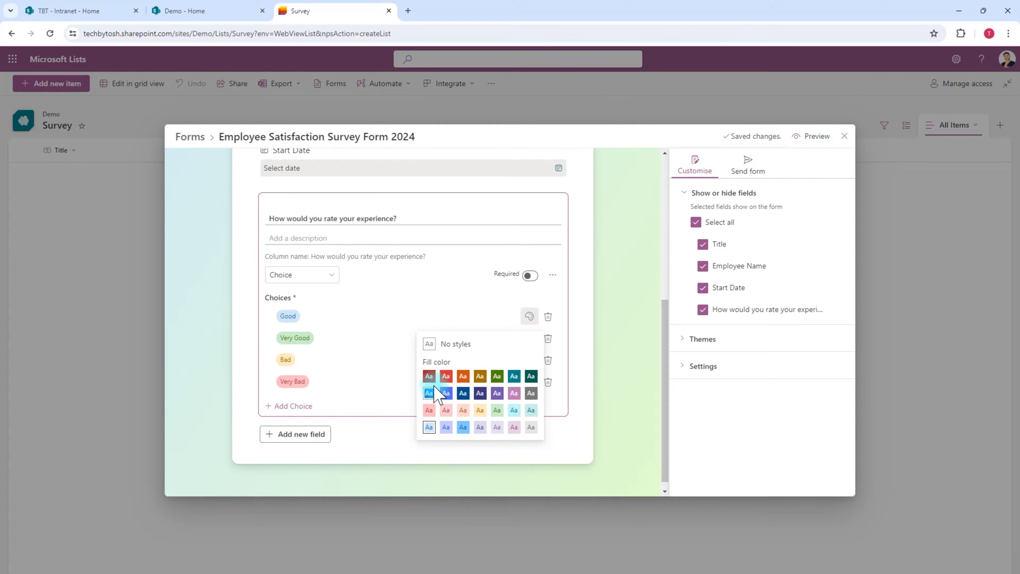
pyautogui.click(514, 410)
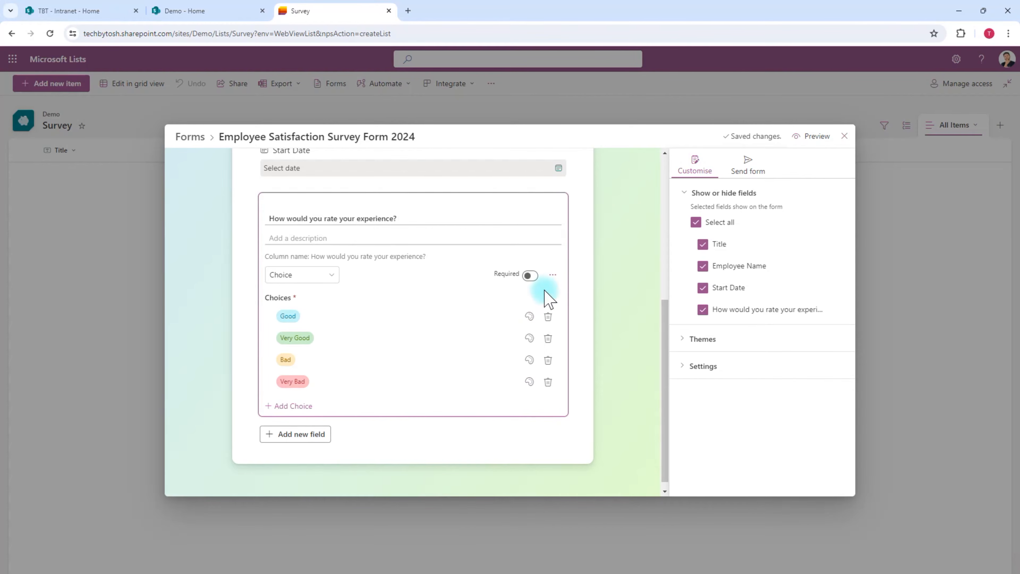
# Step: Examine the experience question's column settings, including manual values and the additional options, save the column and close the field
pyautogui.click(553, 276)
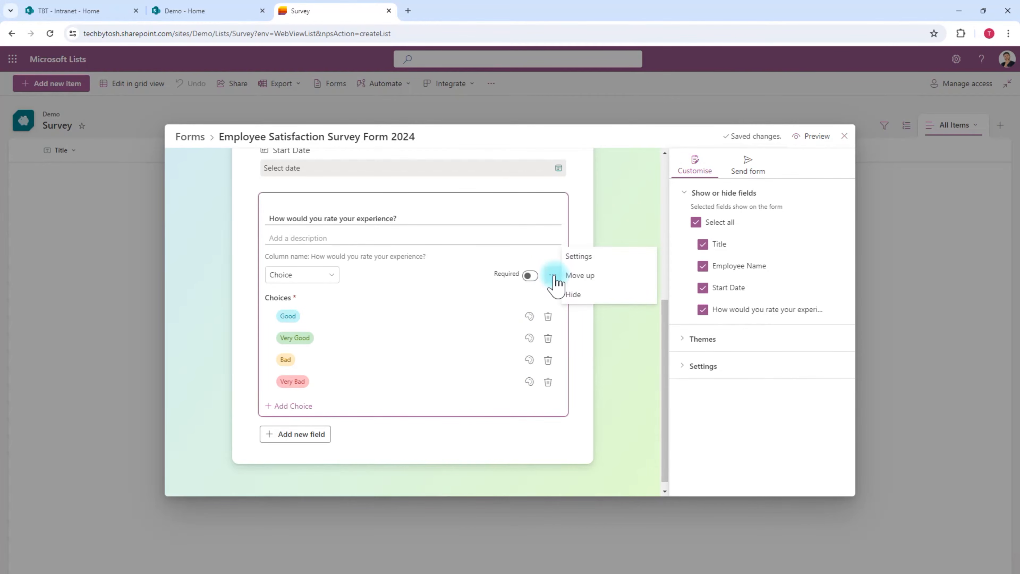
pyautogui.click(585, 259)
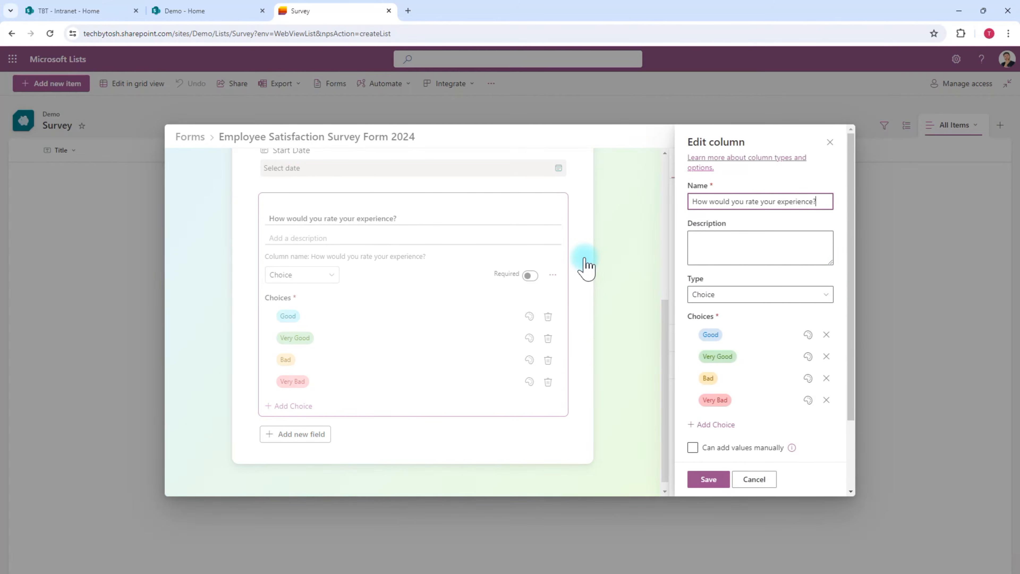
pyautogui.moveTo(853, 246); pyautogui.dragTo(853, 337)
pyautogui.click(740, 360)
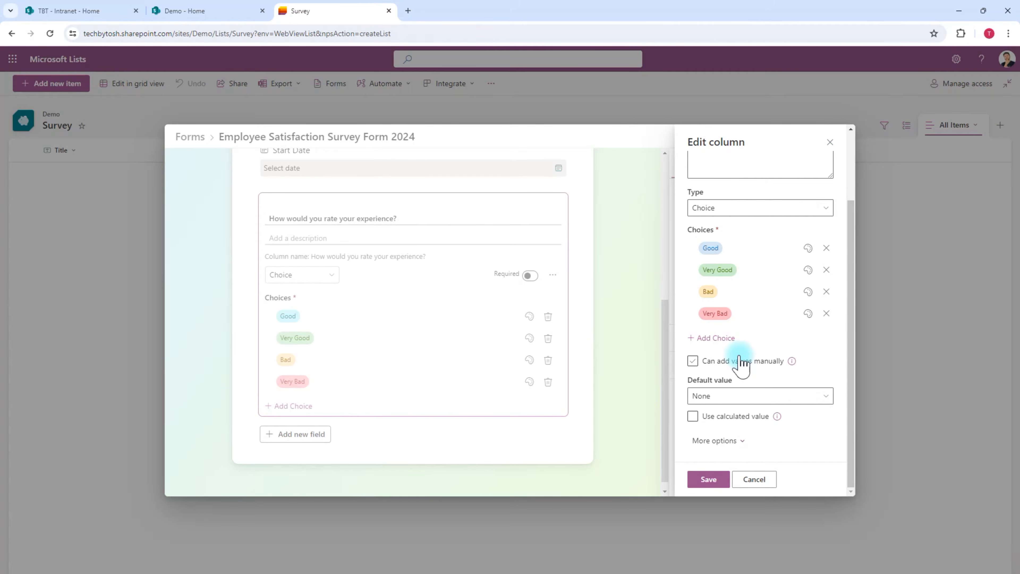
pyautogui.click(693, 364)
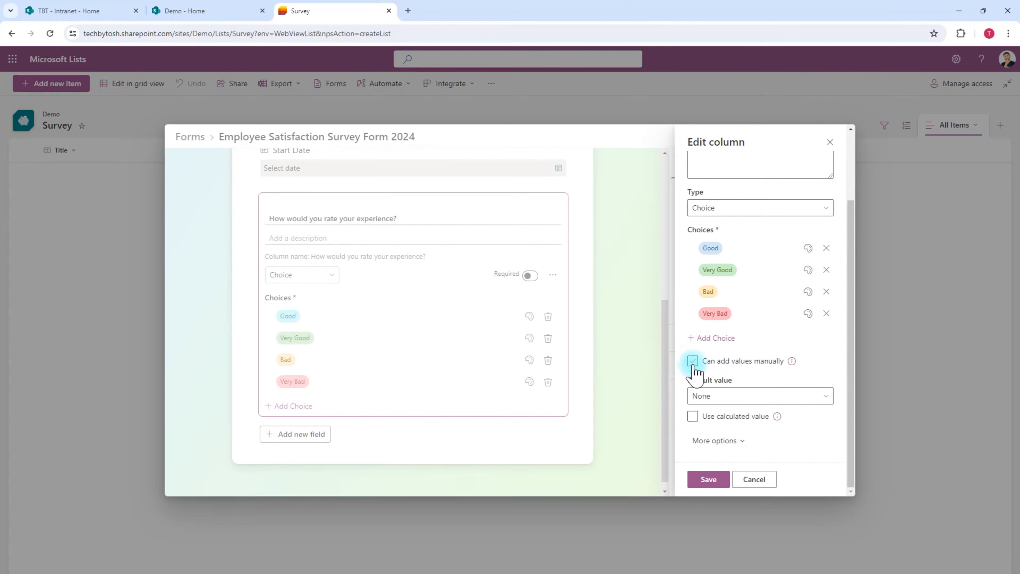
pyautogui.click(720, 441)
pyautogui.scroll(-5, 763, 438)
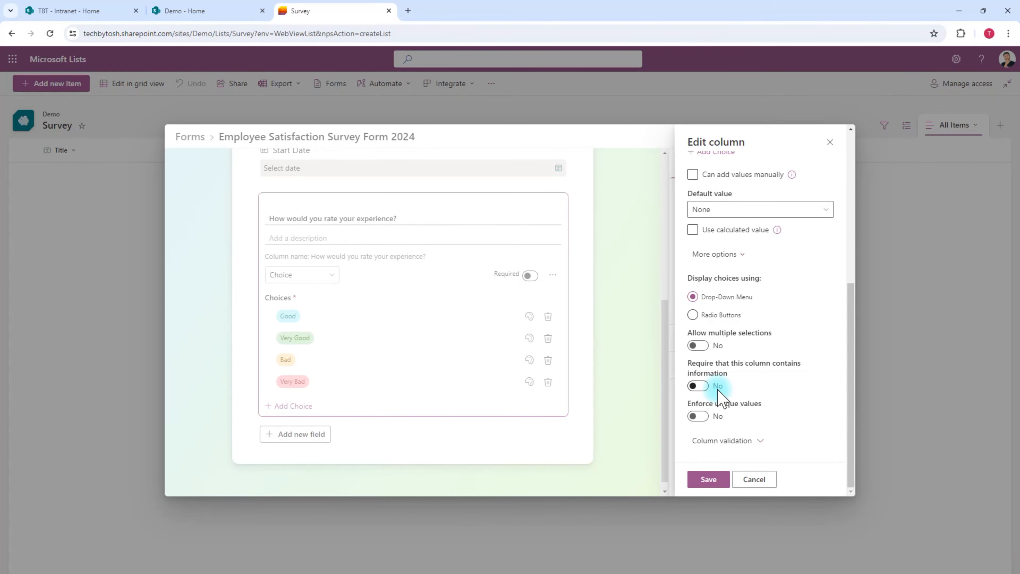
pyautogui.click(709, 480)
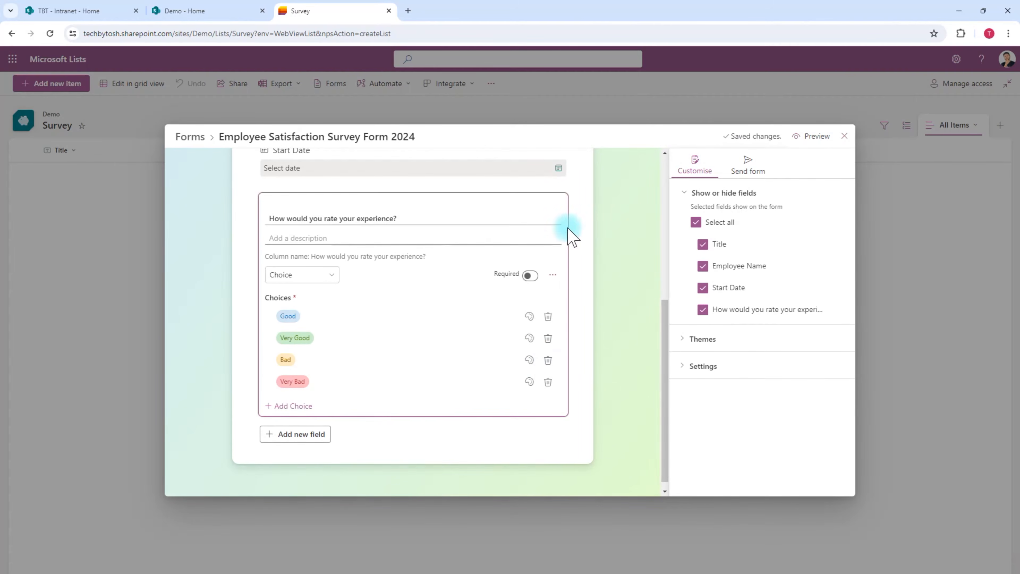
pyautogui.click(628, 314)
# Step: Add a Number field titled "What's your age?" to the form
pyautogui.click(281, 426)
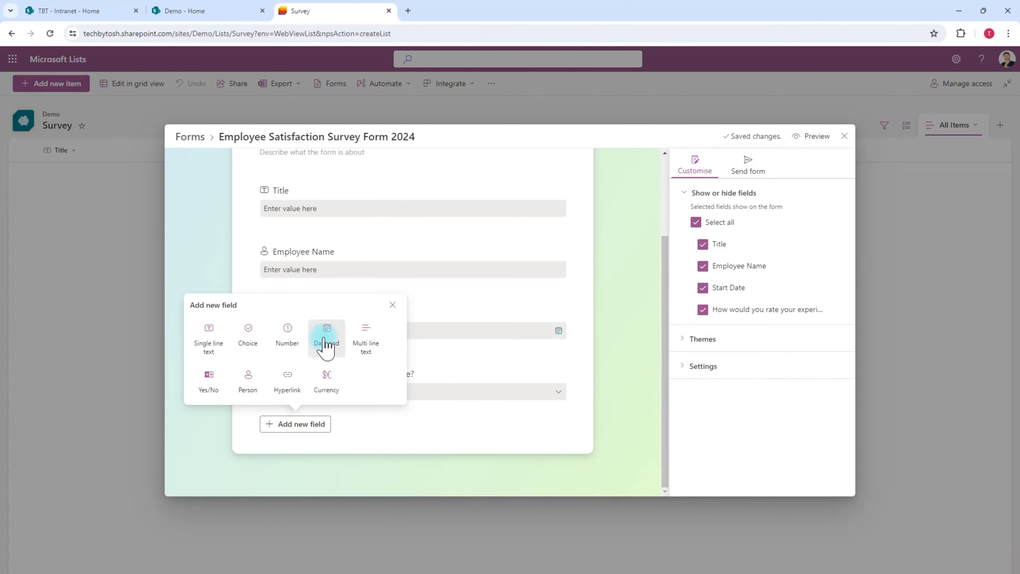
pyautogui.click(285, 344)
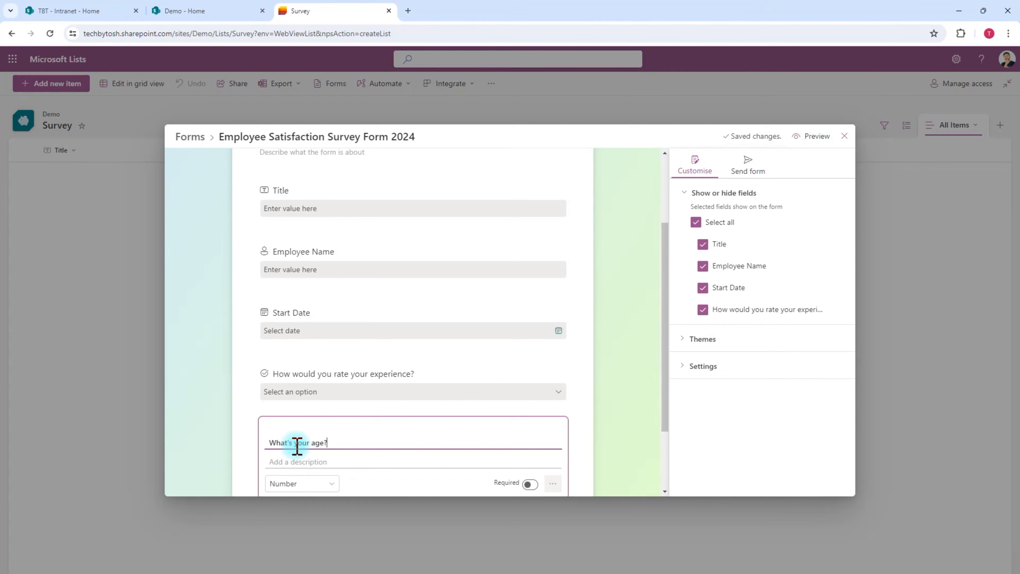
pyautogui.scroll(-3, 403, 455)
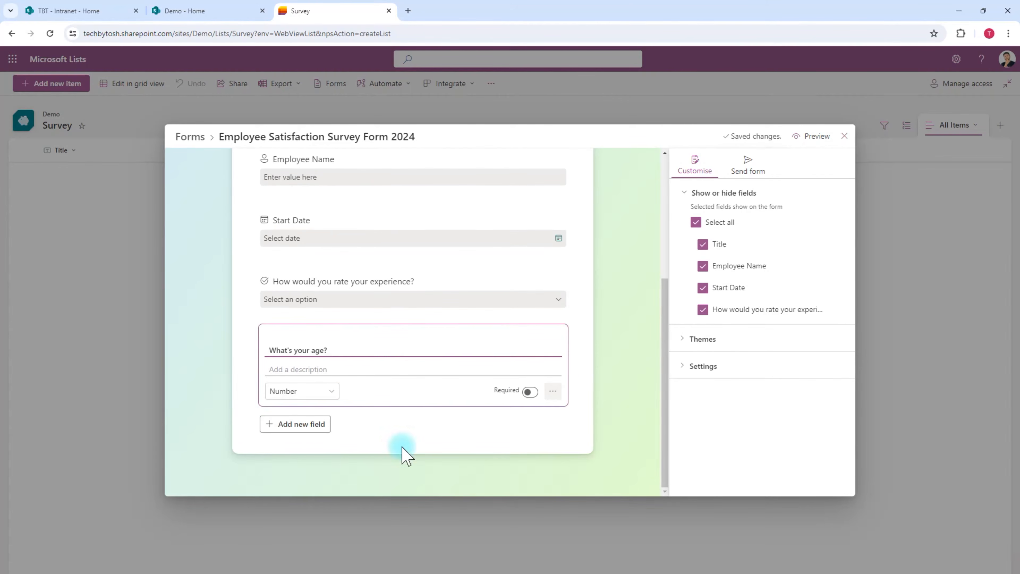
pyautogui.click(289, 425)
pyautogui.click(458, 446)
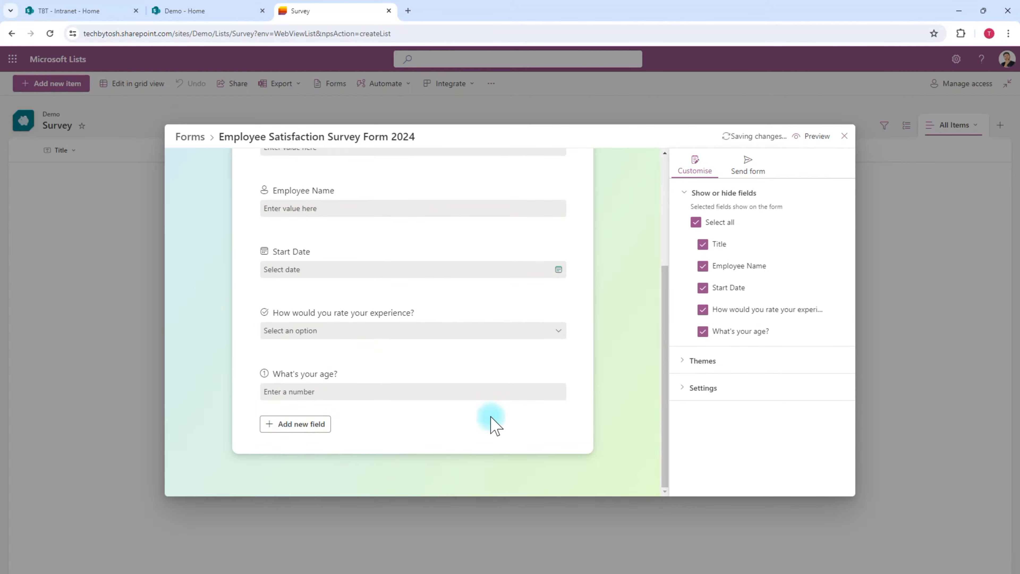
# Step: Enter "This is about the employee satisfaction survey" as the form's description
pyautogui.moveTo(662, 399); pyautogui.dragTo(662, 277)
pyautogui.click(367, 262)
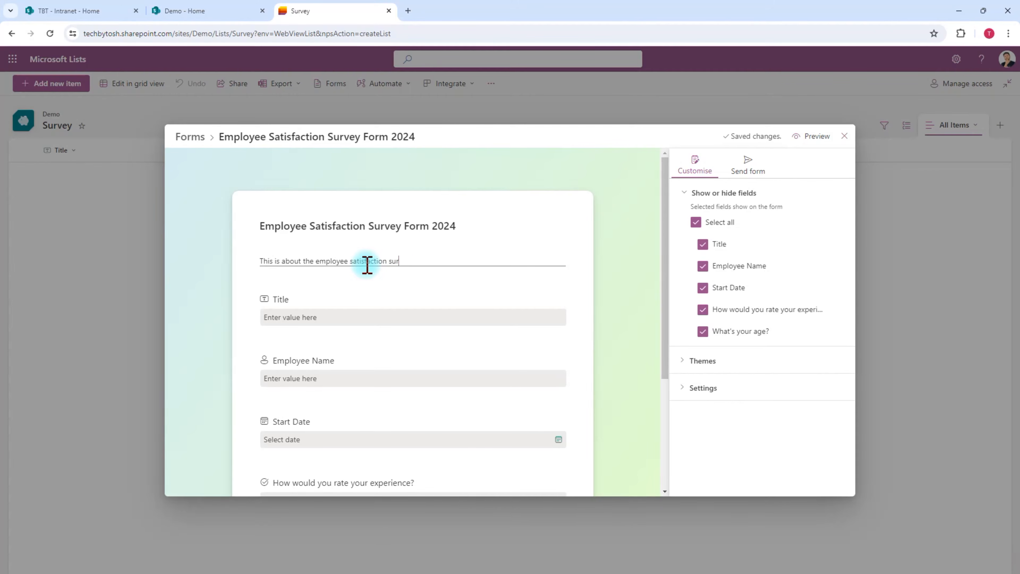
pyautogui.click(629, 322)
# Step: Hide the Title field and move the experience rating question above Employee Name
pyautogui.moveTo(666, 261); pyautogui.dragTo(665, 291)
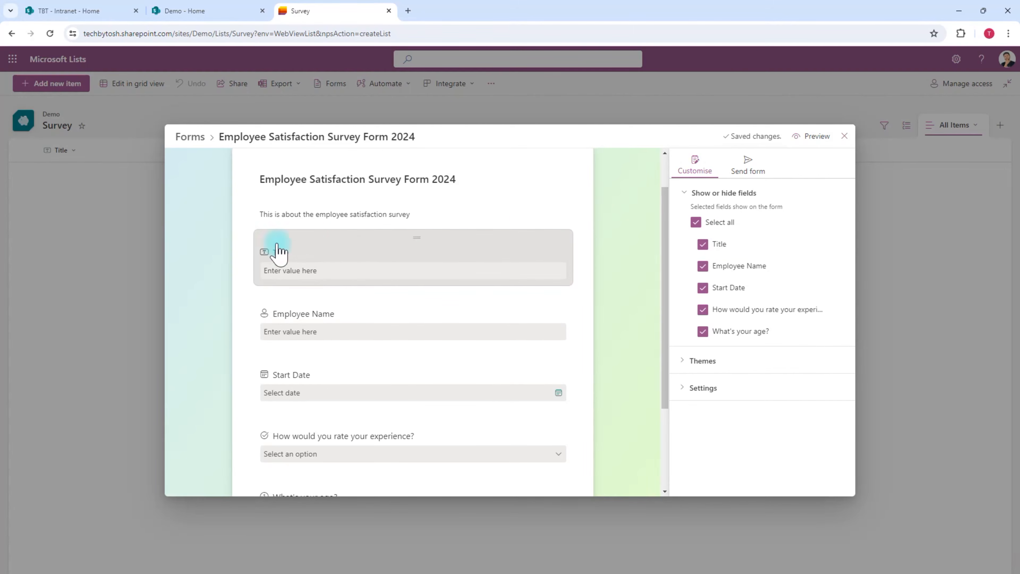
pyautogui.click(702, 244)
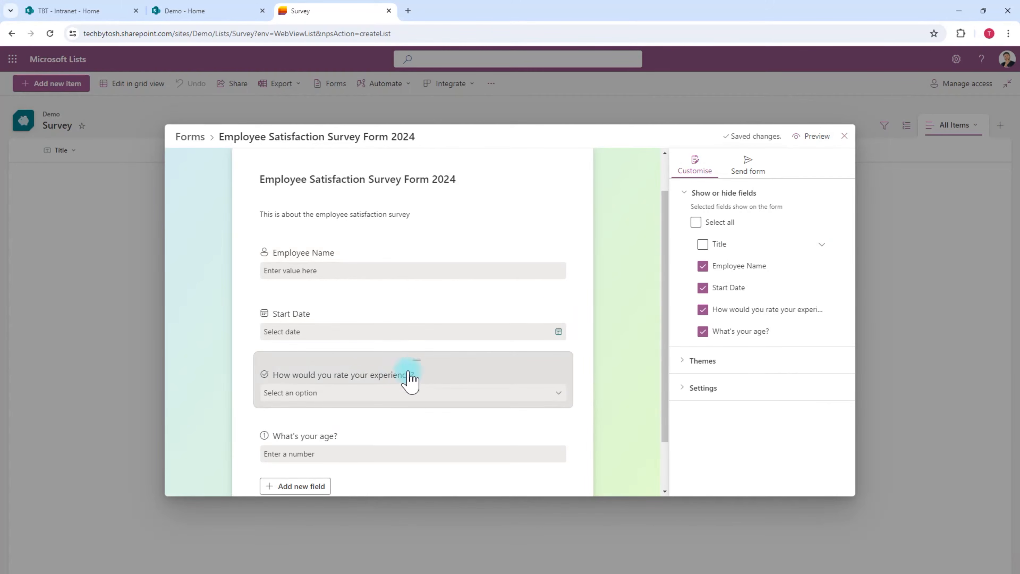
pyautogui.moveTo(418, 366); pyautogui.dragTo(262, 287)
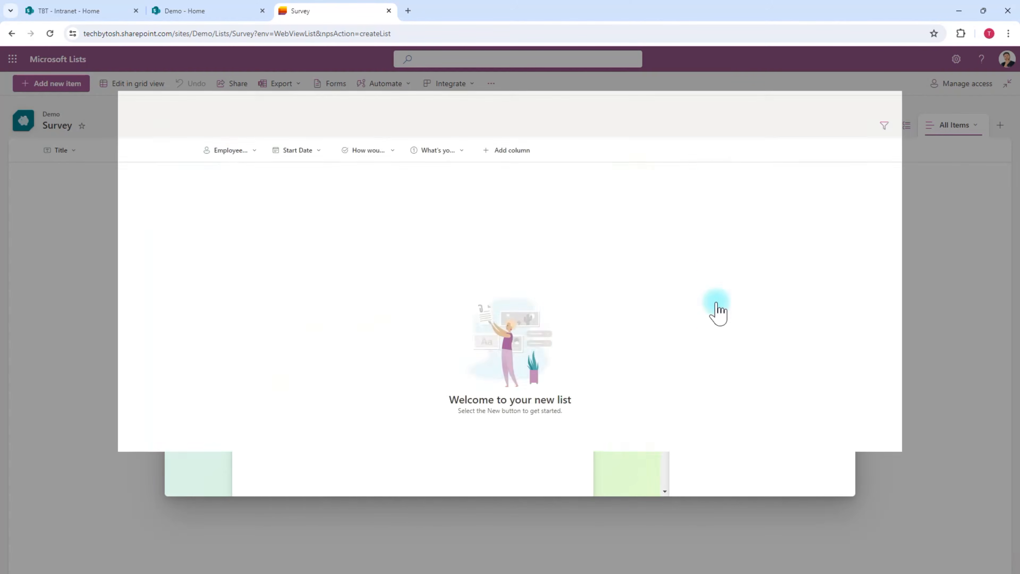
pyautogui.moveTo(698, 297); pyautogui.dragTo(698, 265)
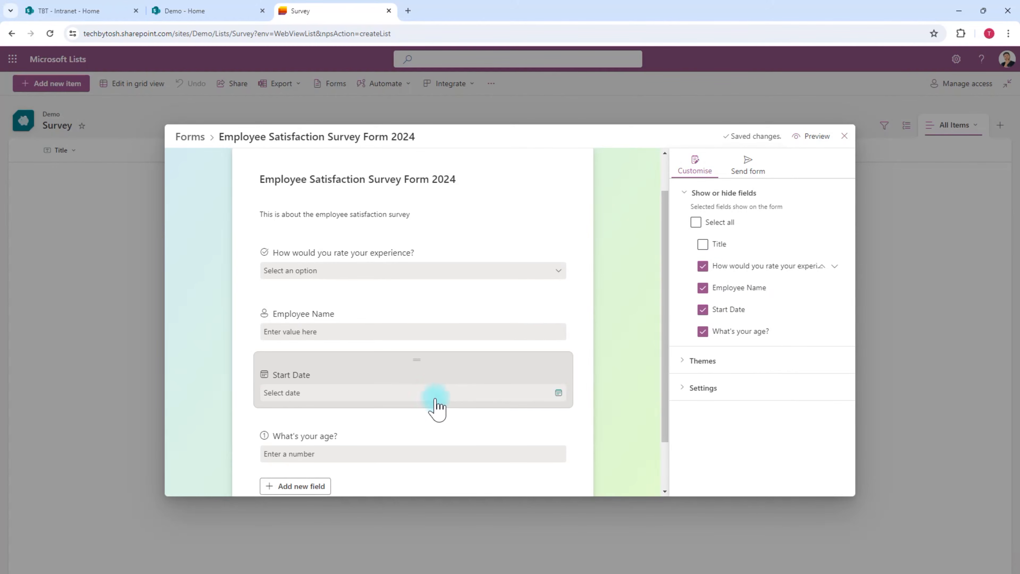
# Step: Try the preset form themes, ending with the peach-and-pink gradient theme
pyautogui.click(682, 363)
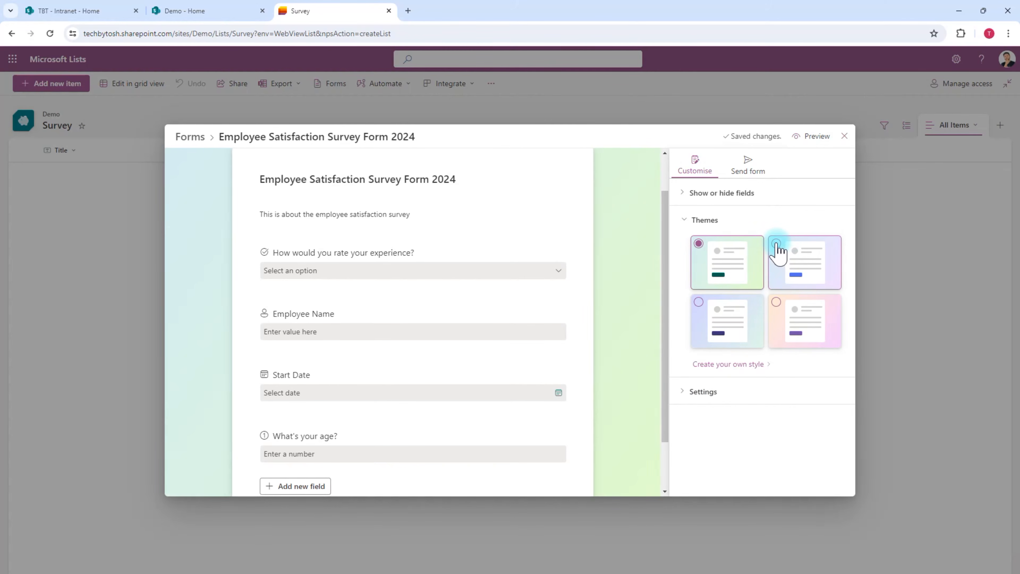
pyautogui.click(778, 251)
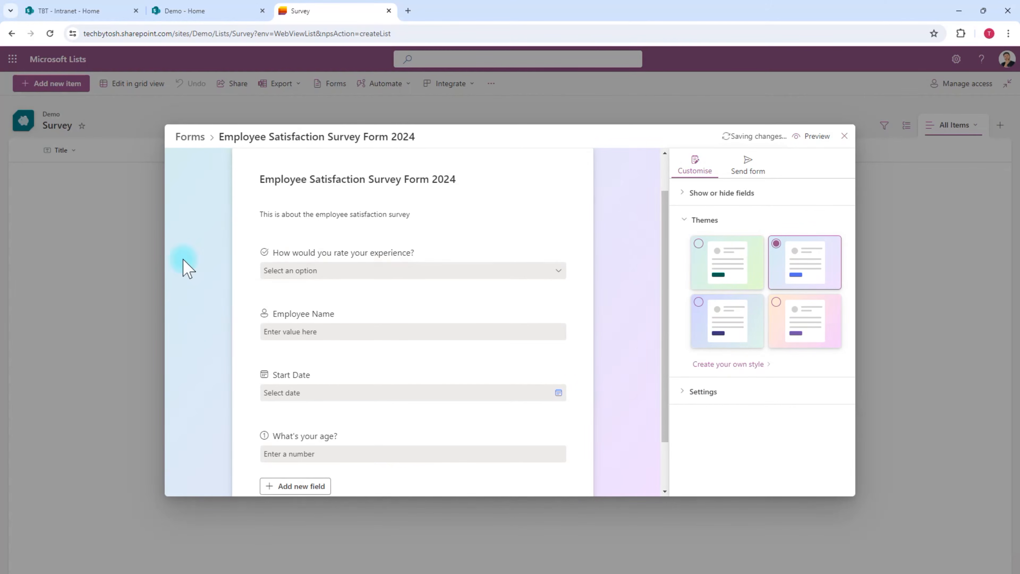
pyautogui.click(747, 329)
pyautogui.click(795, 321)
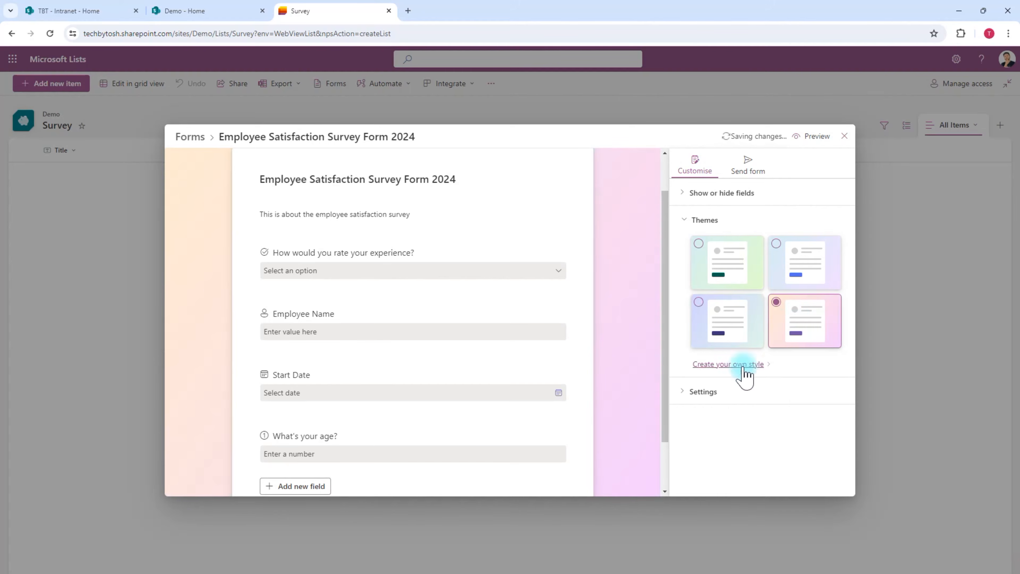
# Step: Create a custom form style with the green-to-yellow background and orange theme color, and expand both color palettes
pyautogui.click(727, 364)
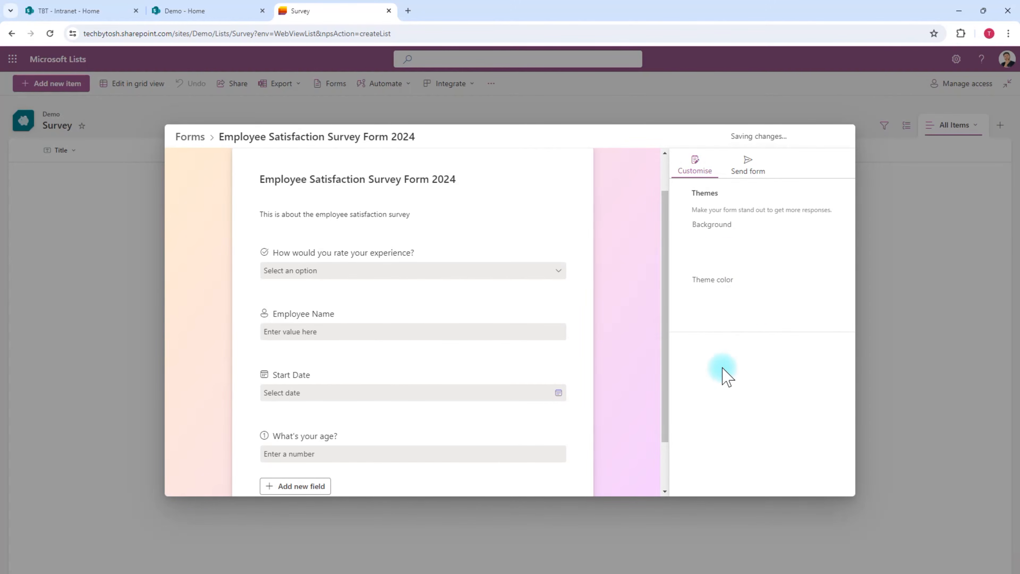
pyautogui.click(797, 249)
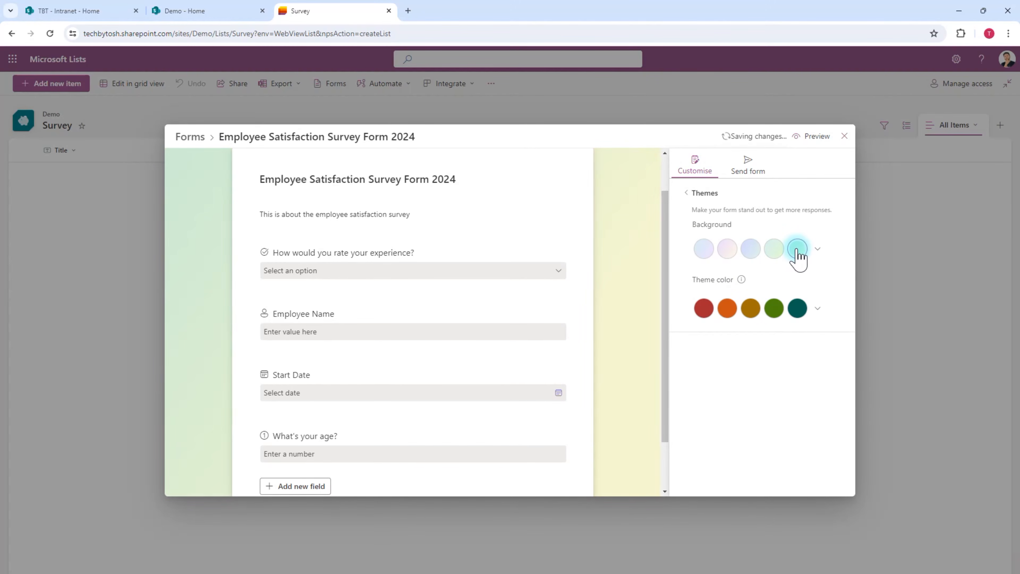
pyautogui.click(775, 308)
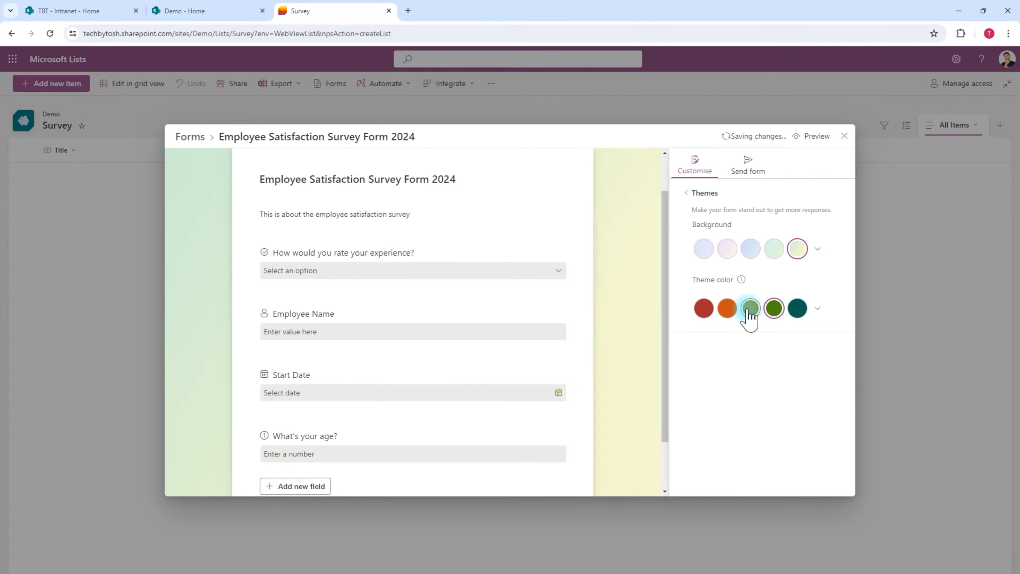
pyautogui.click(727, 308)
pyautogui.click(817, 309)
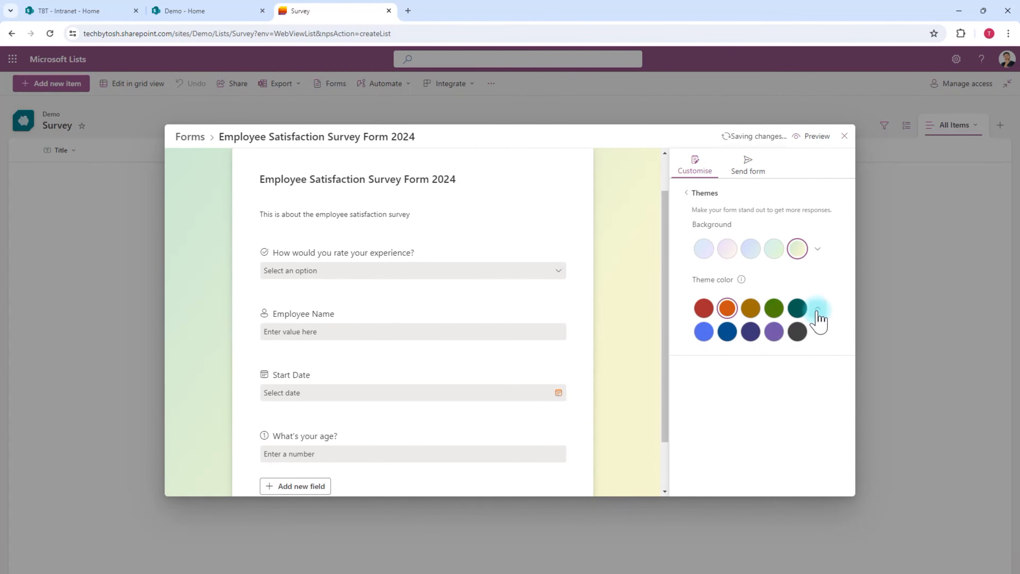
pyautogui.click(820, 249)
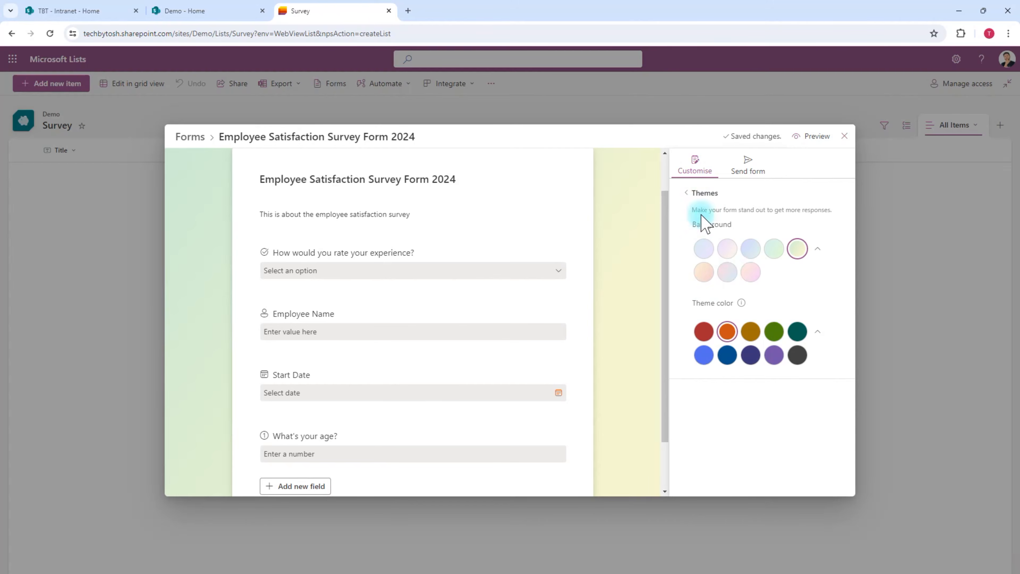
# Step: Leave the theme options and turn off Accept responses in the form's settings
pyautogui.click(687, 194)
pyautogui.click(687, 393)
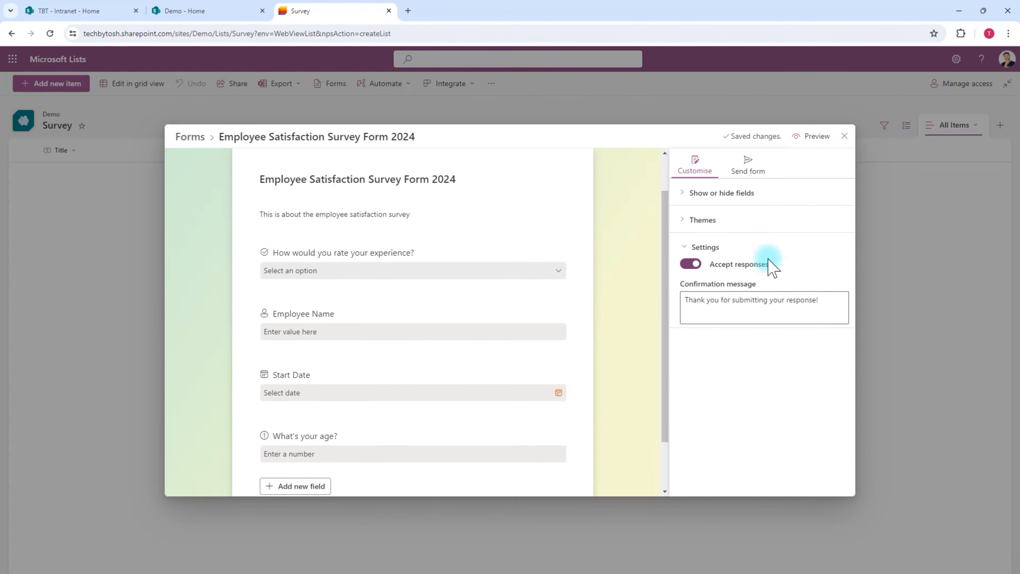
pyautogui.click(691, 265)
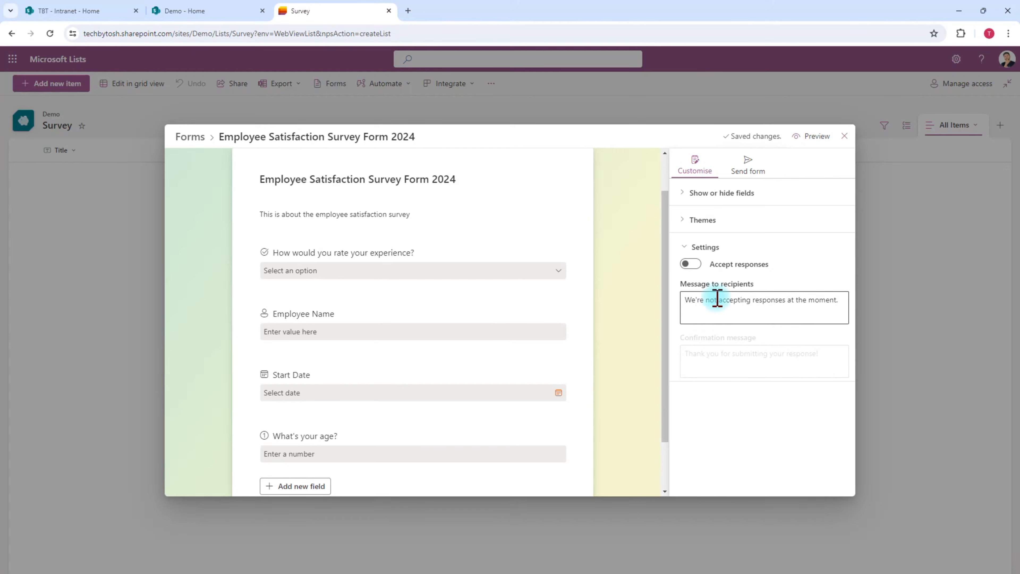
# Step: Turn Accept responses back on in the form's settings and preview the finished survey form
pyautogui.click(691, 264)
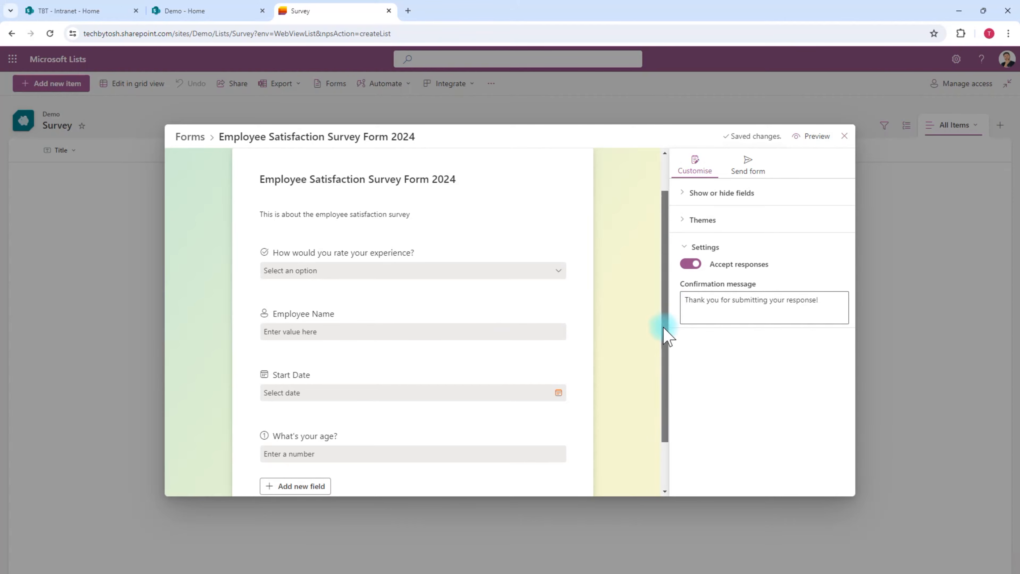
pyautogui.moveTo(665, 326); pyautogui.dragTo(666, 241)
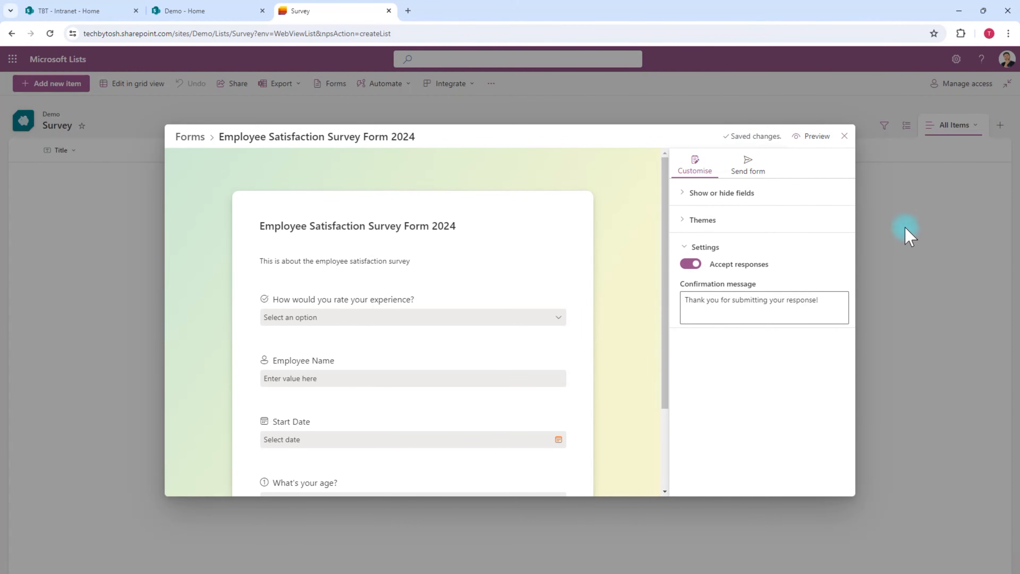
pyautogui.click(811, 138)
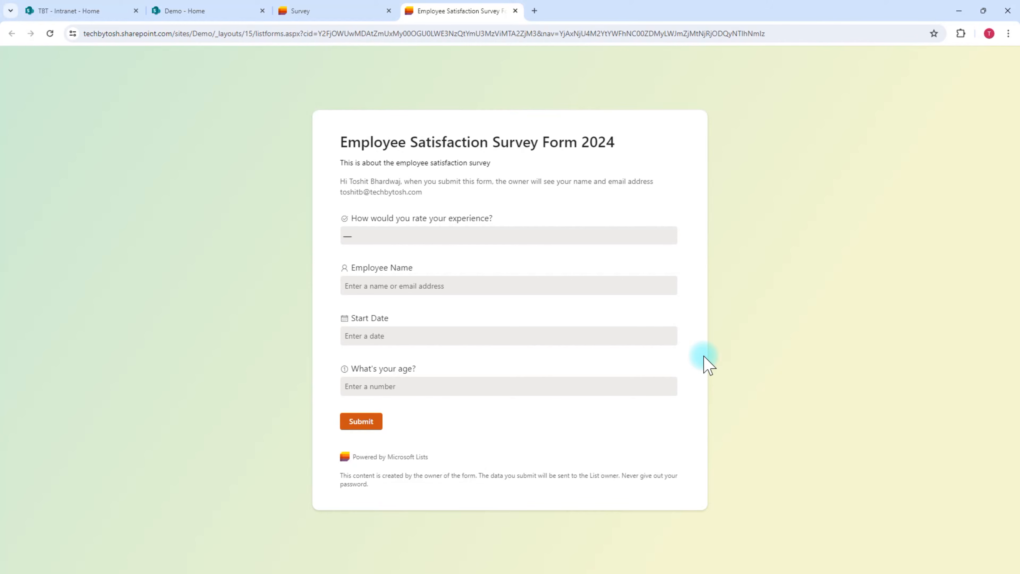
# Step: Return to the Survey list, close the form editor and copy the sharing link of the employee satisfaction survey form
pyautogui.click(336, 17)
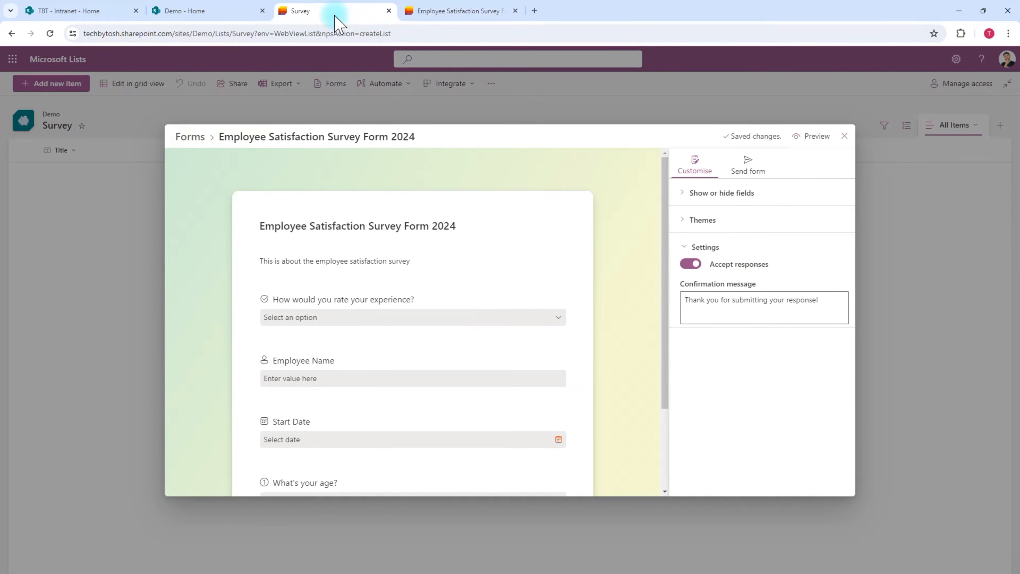
pyautogui.click(844, 136)
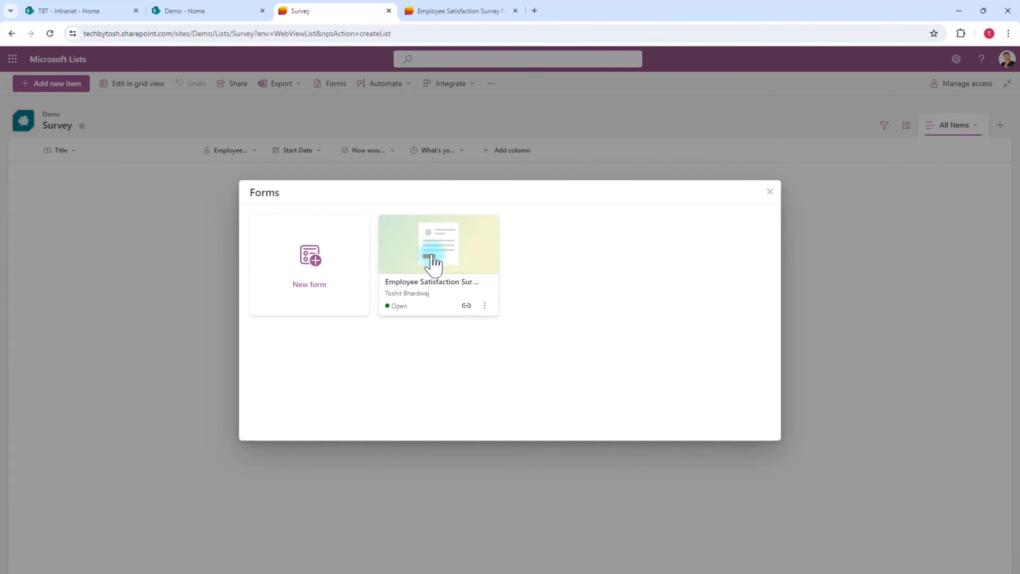
pyautogui.click(768, 193)
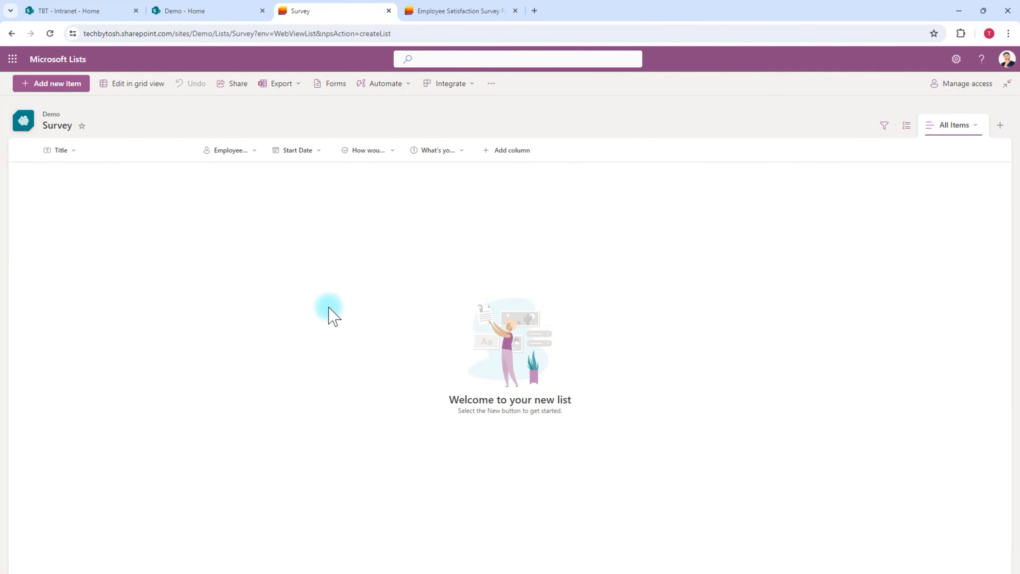
pyautogui.click(331, 85)
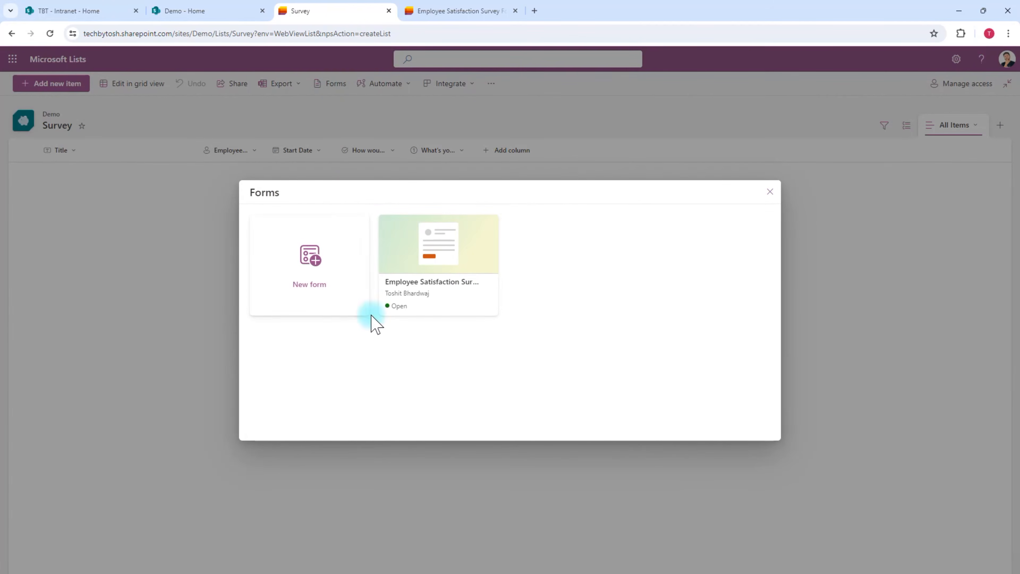
pyautogui.click(466, 306)
pyautogui.click(431, 385)
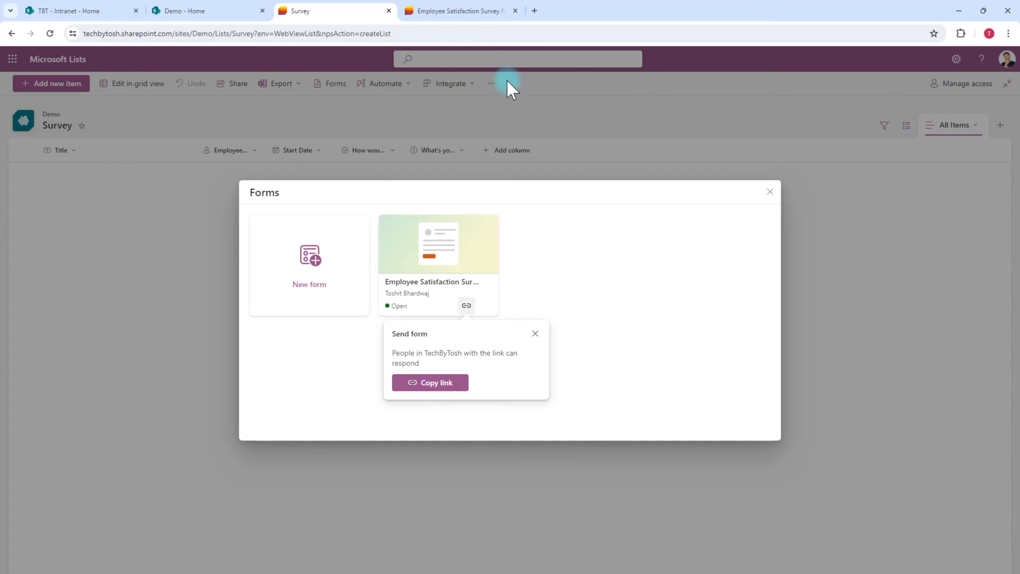
# Step: Open the copied survey form link in a new browser tab
pyautogui.click(535, 11)
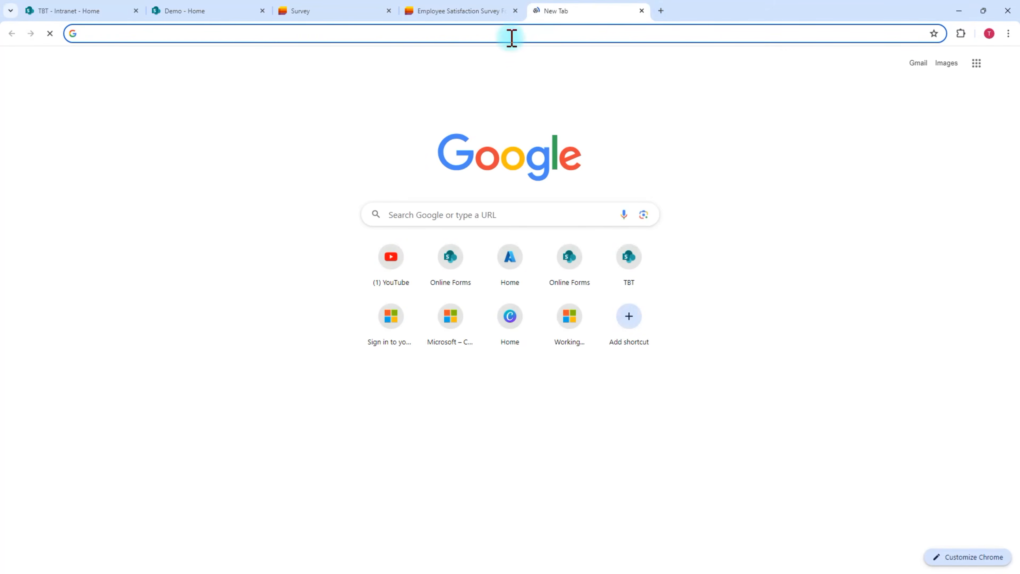
pyautogui.click(451, 34)
pyautogui.hotkey('ctrl', 'v')
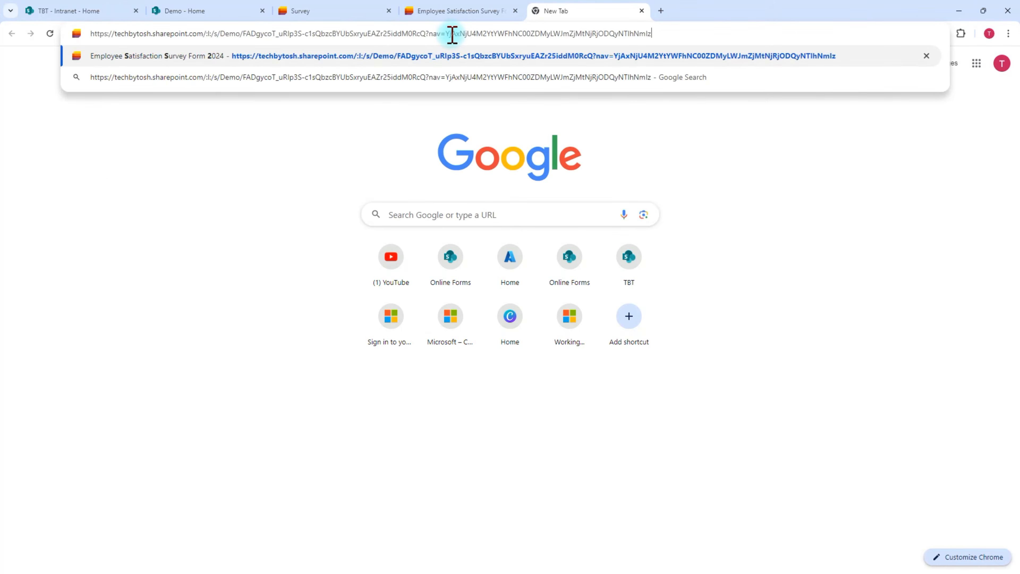
pyautogui.press('Return')
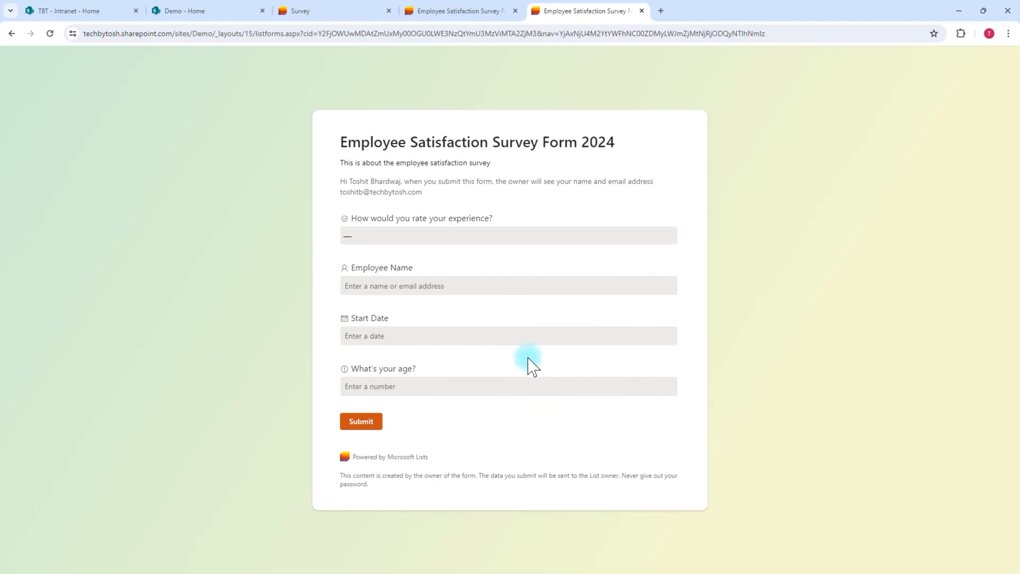
# Step: Submit a survey response with experience Very Good, the employee's name, start date 3/20/2024 and age 24
pyautogui.click(501, 241)
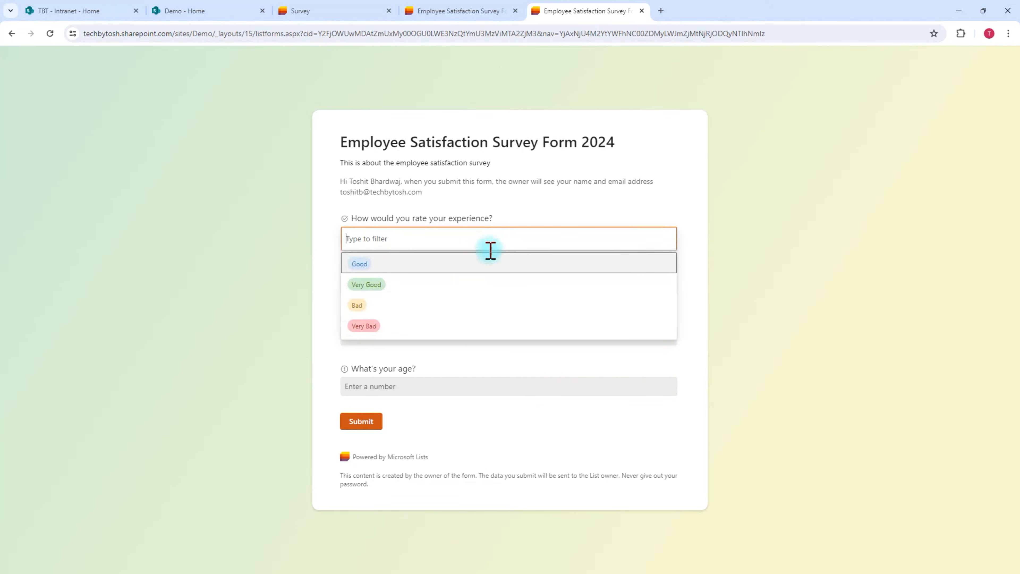
pyautogui.click(386, 287)
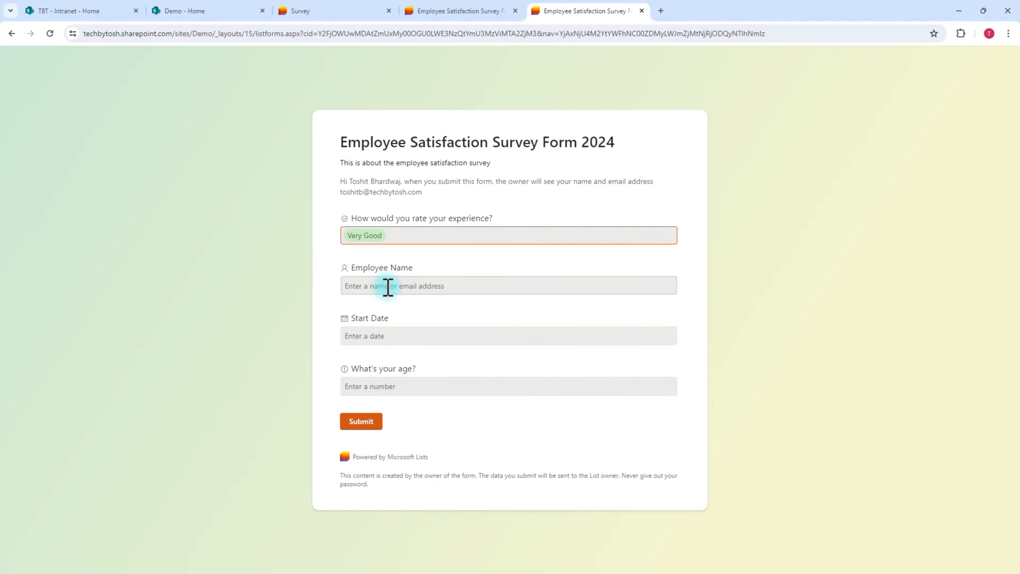
pyautogui.click(421, 289)
pyautogui.write('tos')
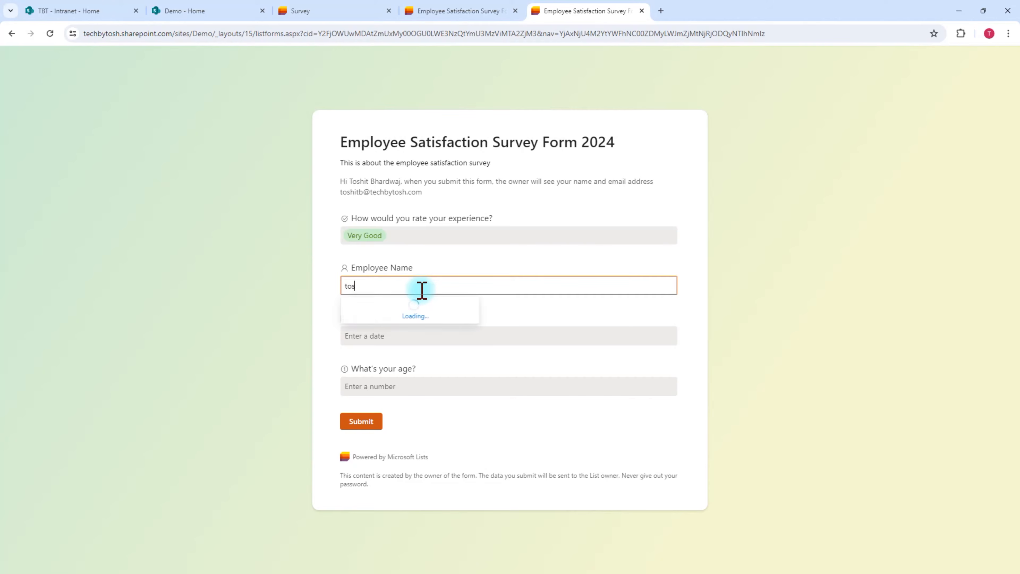
pyautogui.click(405, 319)
pyautogui.click(400, 336)
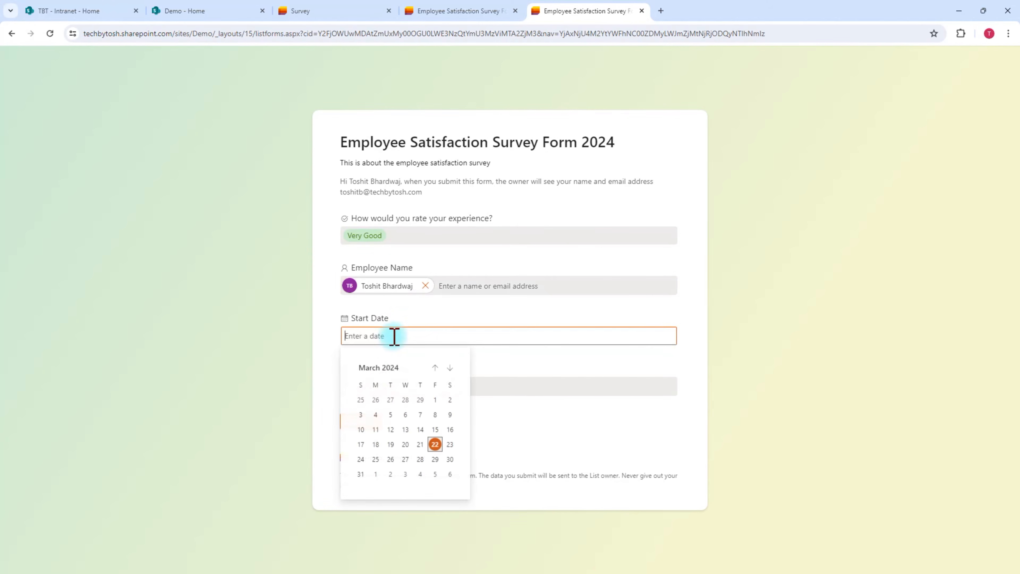
pyautogui.click(406, 445)
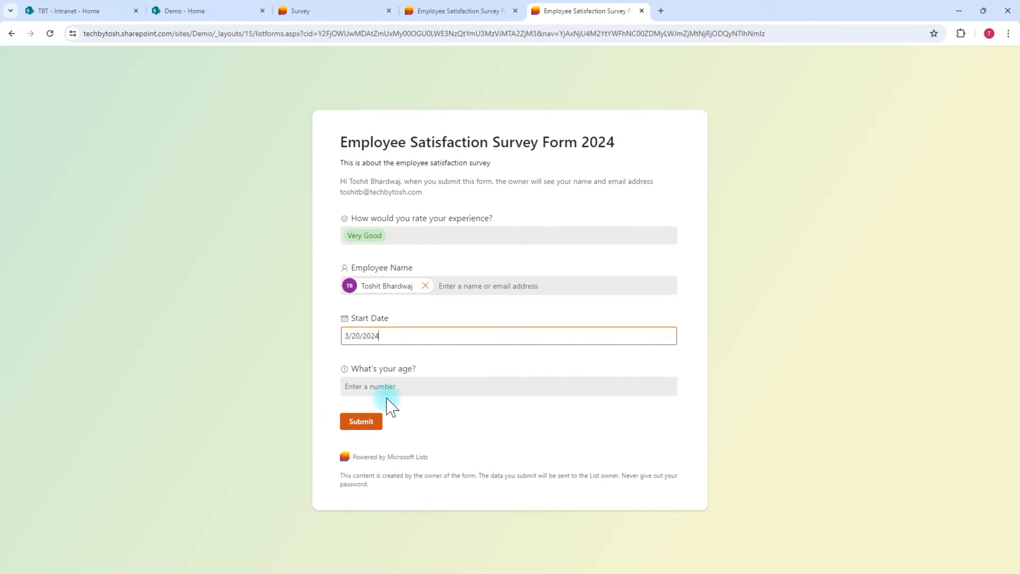
pyautogui.click(418, 390)
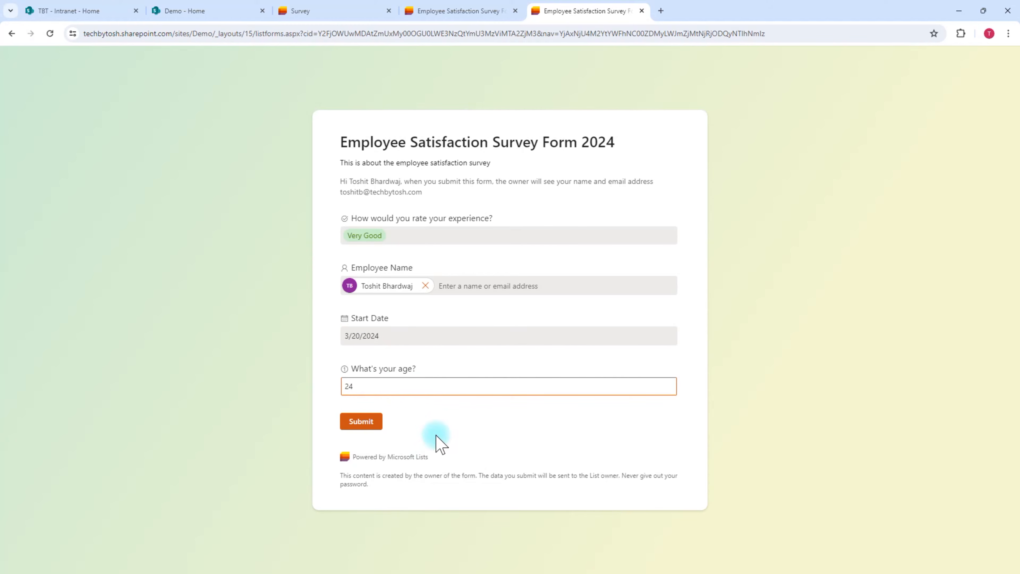
pyautogui.click(360, 423)
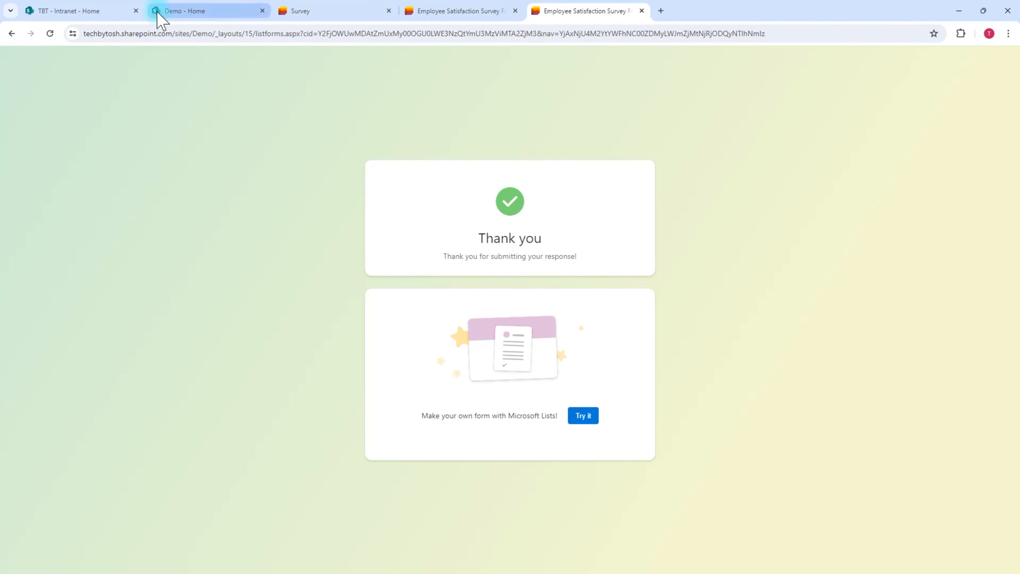
# Step: Go back to the Survey list, close the forms overview and reload the list to check for the submitted response
pyautogui.click(328, 12)
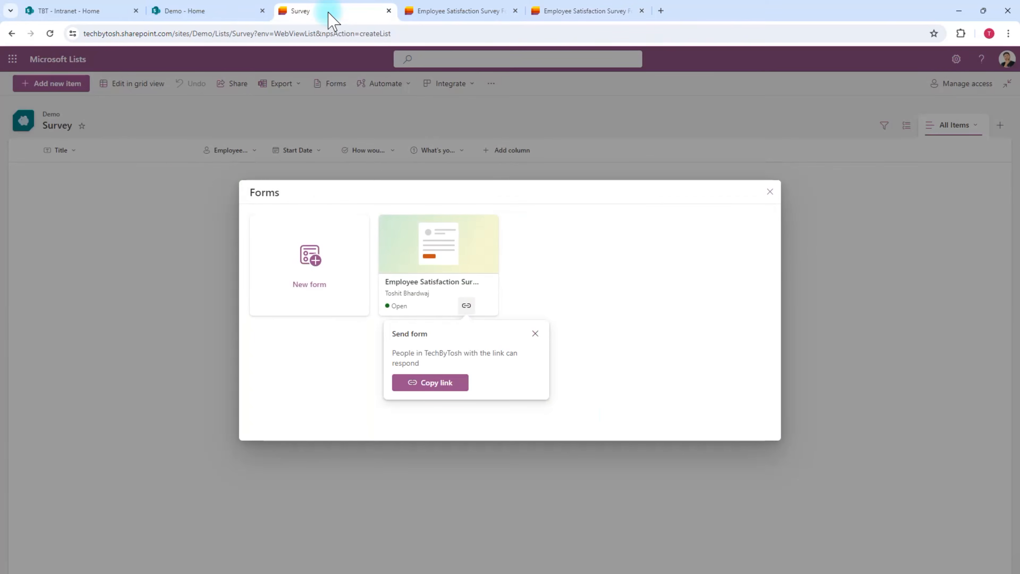
pyautogui.click(770, 192)
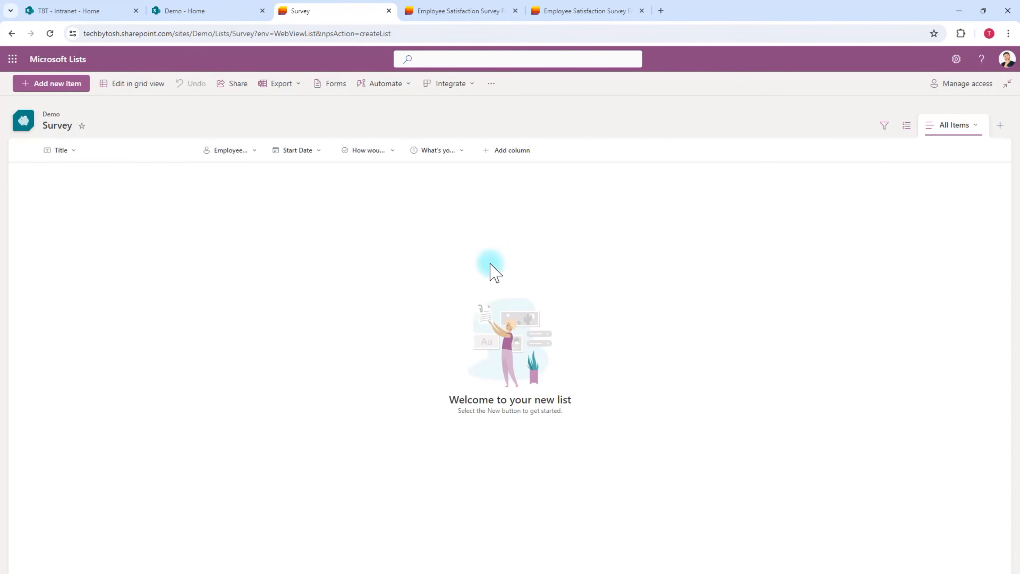
pyautogui.click(49, 33)
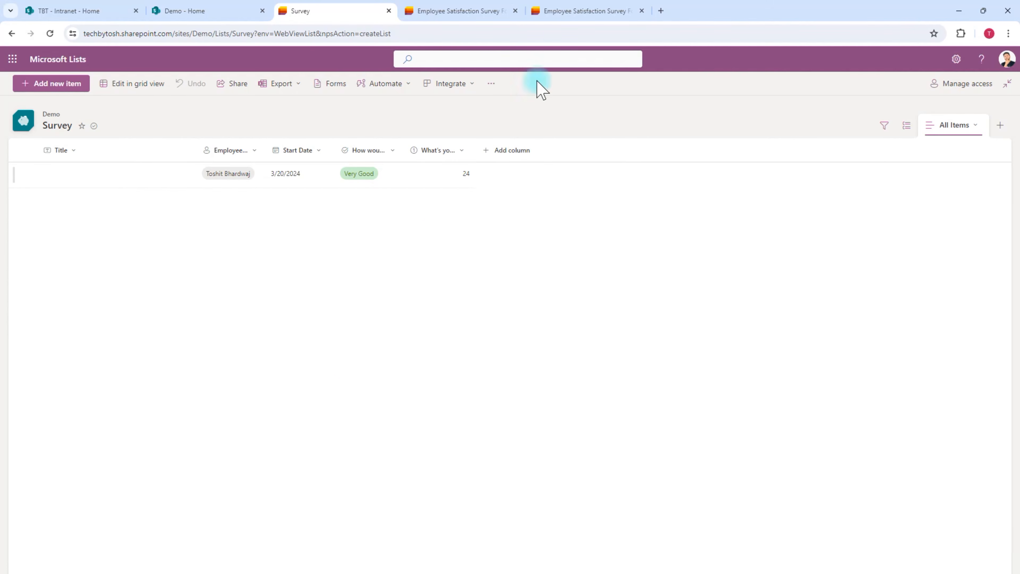
pyautogui.click(572, 11)
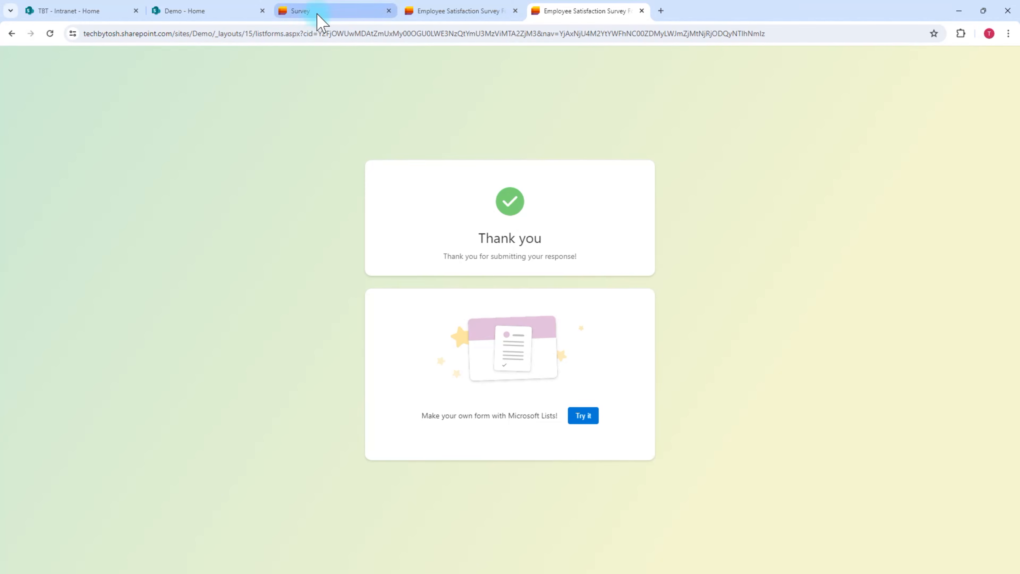
pyautogui.click(345, 14)
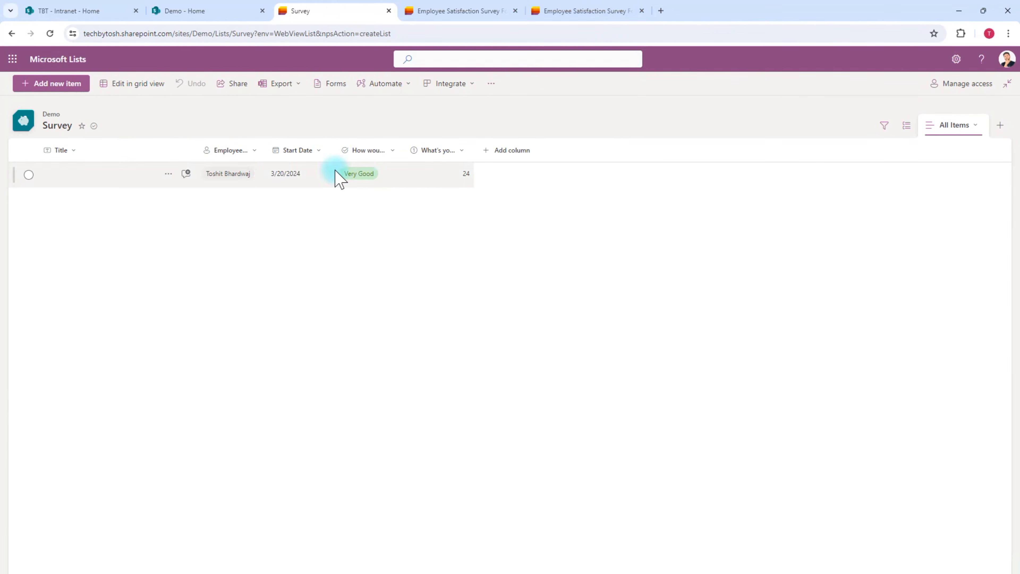
pyautogui.click(566, 13)
pyautogui.click(474, 13)
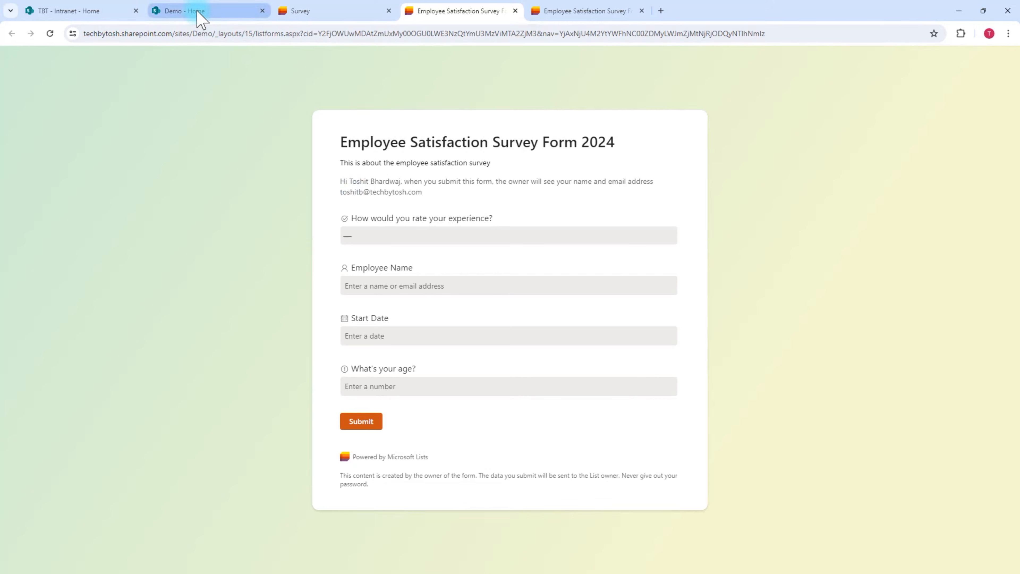
# Step: Open the survey form for editing from the Survey list, switch Accept responses off and on again, and close the editor
pyautogui.click(346, 16)
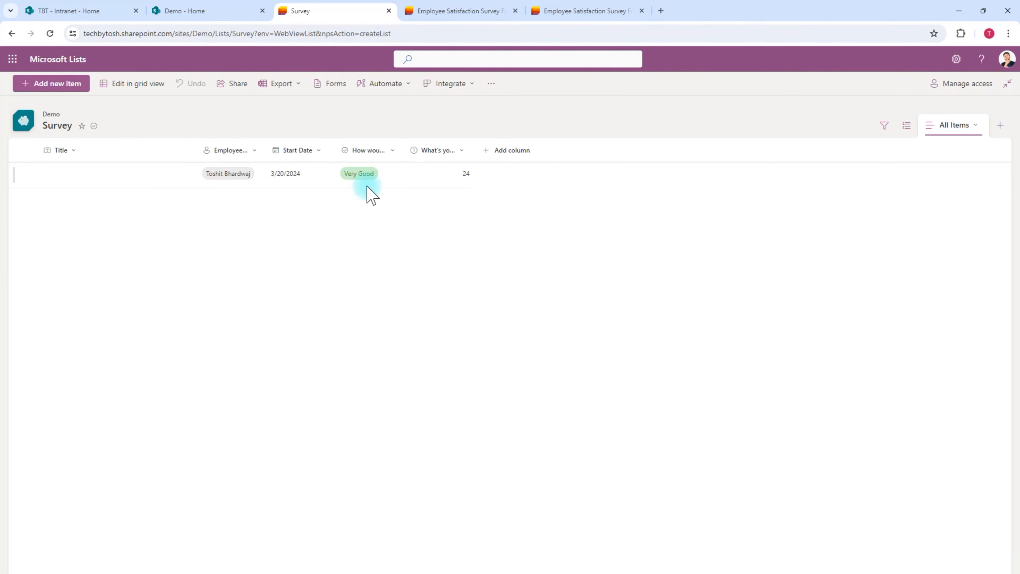
pyautogui.click(333, 91)
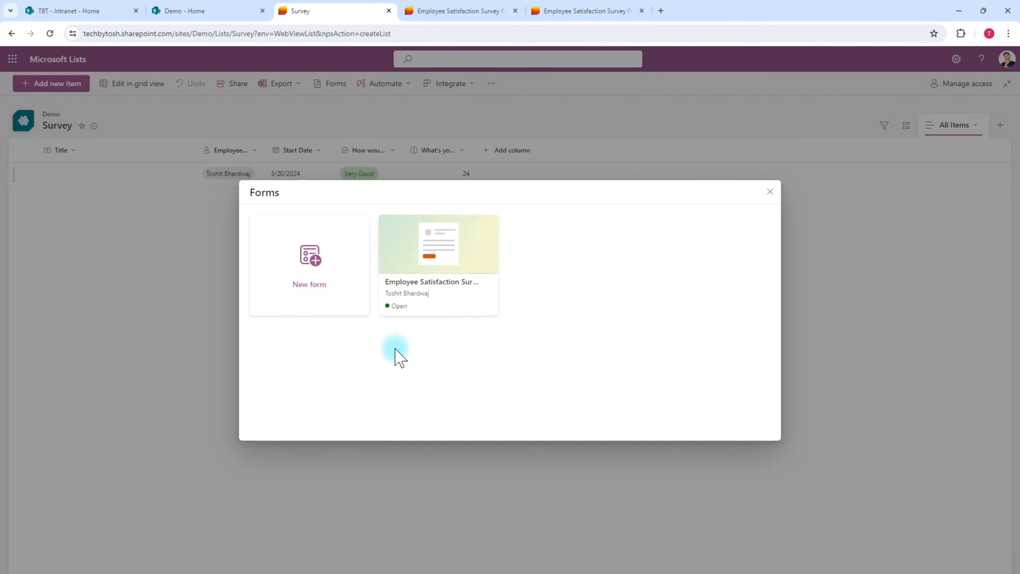
pyautogui.click(486, 308)
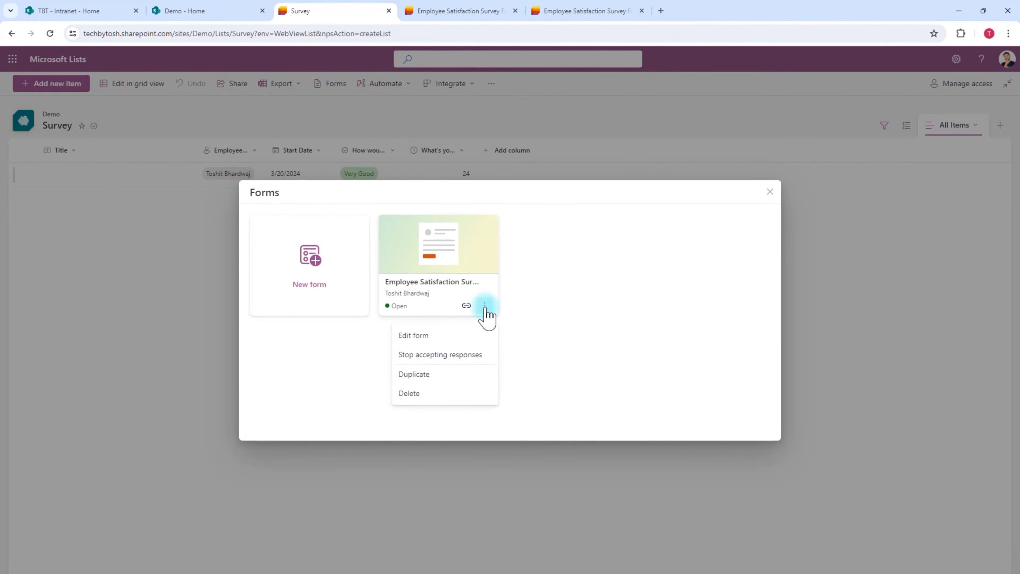
pyautogui.click(436, 335)
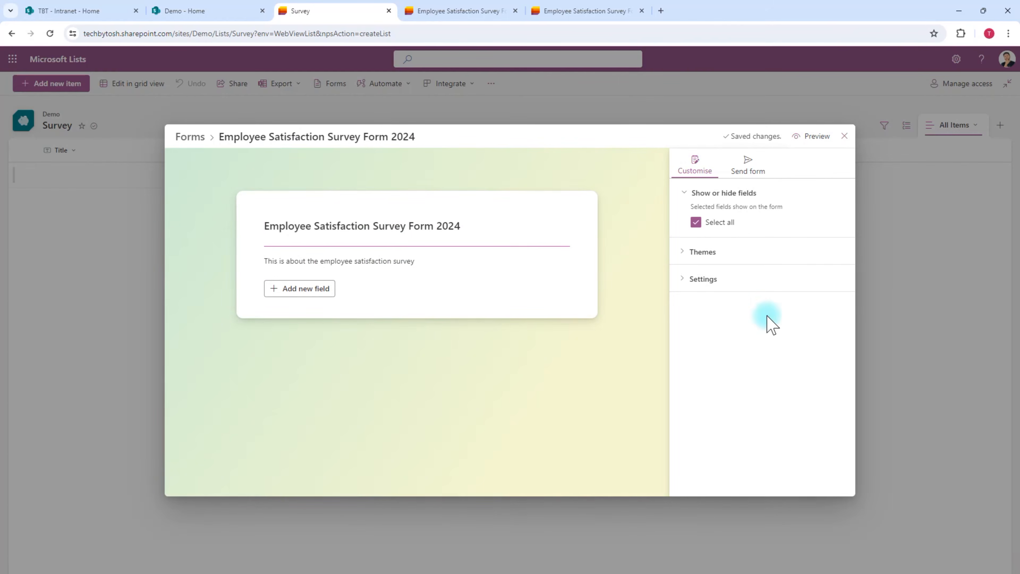
pyautogui.click(689, 281)
pyautogui.click(687, 264)
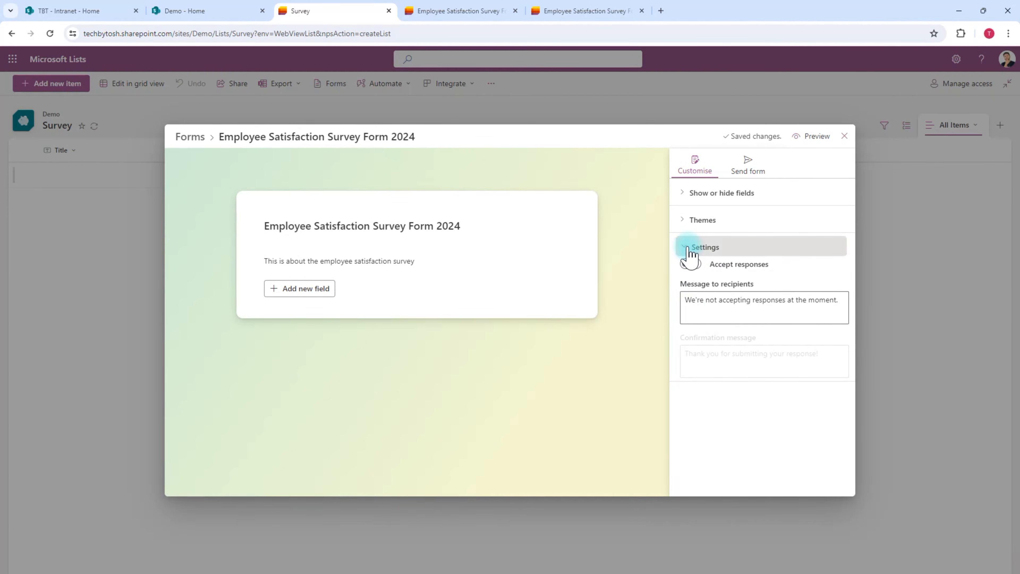
pyautogui.click(691, 265)
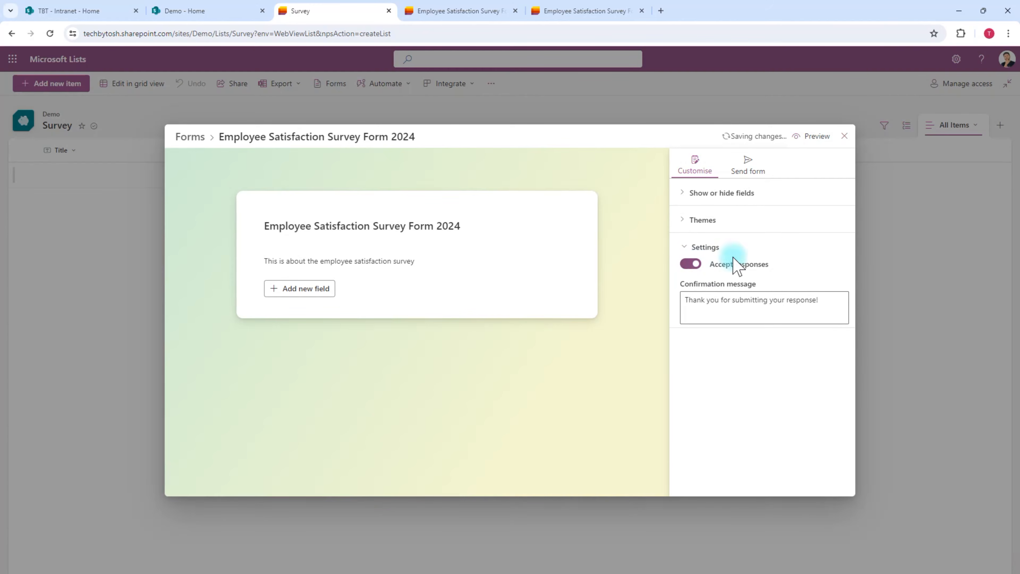
pyautogui.click(844, 137)
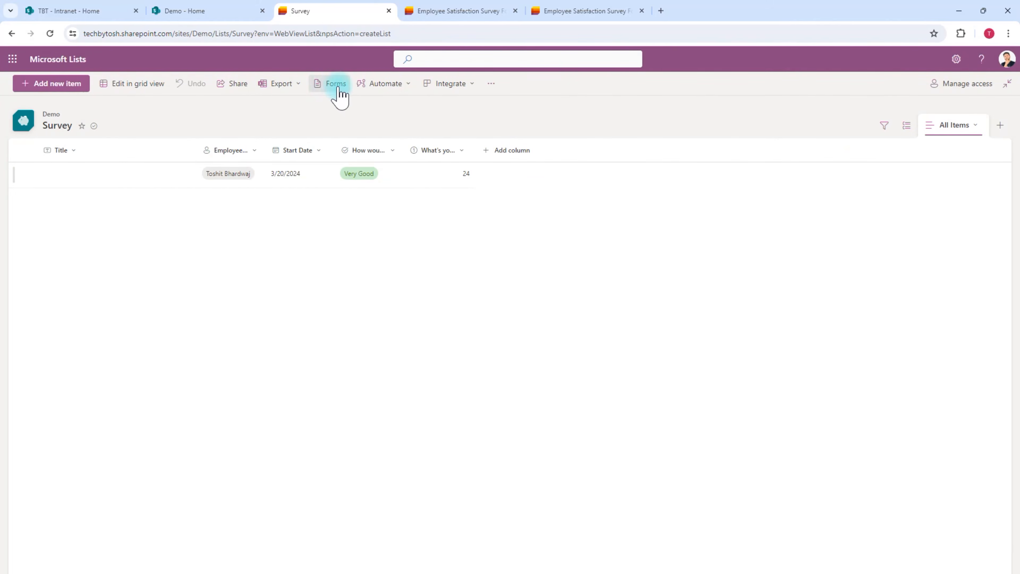
# Step: Stop the employee satisfaction survey form from accepting responses through the list's forms overview
pyautogui.click(330, 84)
pyautogui.click(485, 306)
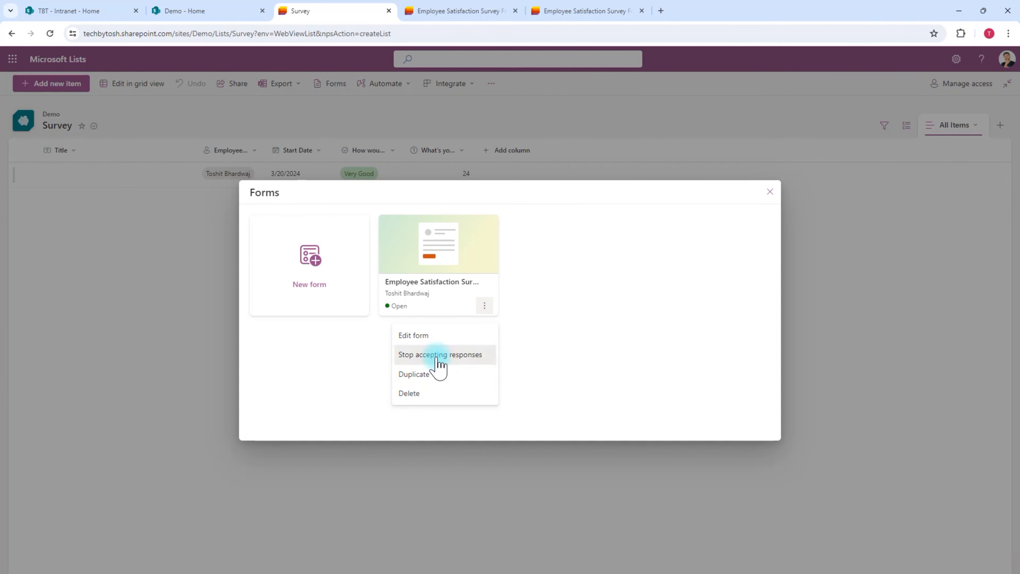
pyautogui.click(439, 355)
pyautogui.click(561, 345)
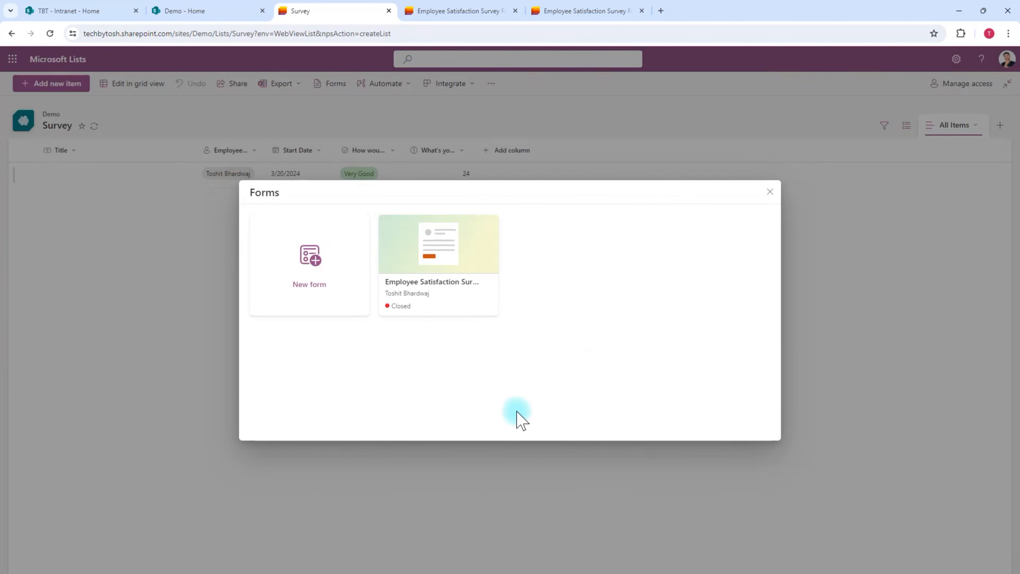
# Step: Reopen the survey form's sharing link in the submitted form's browser tab to check what respondents see
pyautogui.click(547, 18)
pyautogui.click(490, 32)
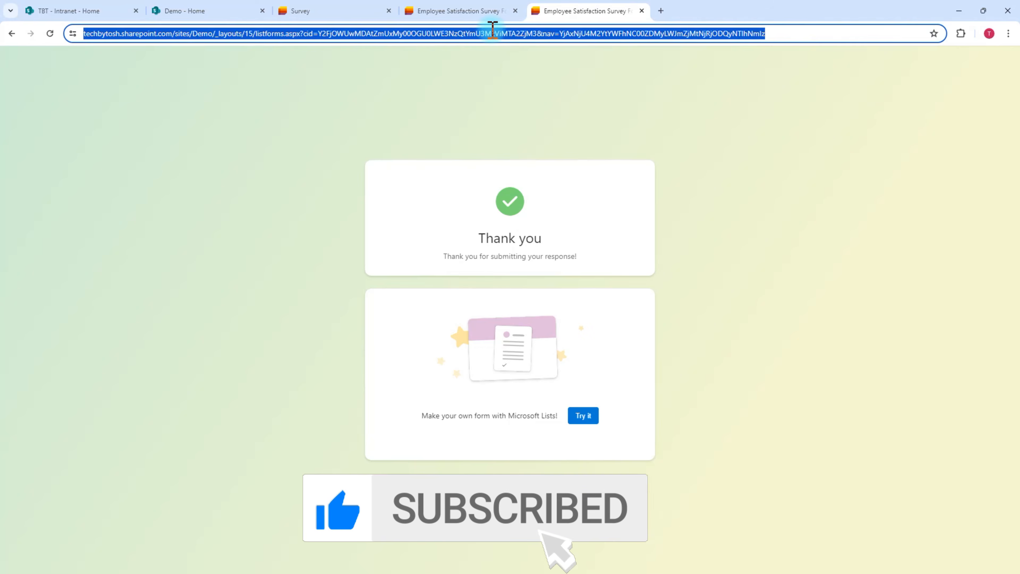
pyautogui.write('https://techbytosh.sharepoint.com/:l:/s/Demo/FADgycoT_uRlp3S-c1sQbzcBYUbSxryuEAZr25iddM0RcQ?nav=YjAxNjU4M2YtYWFhNC00ZDMyLWJmZjMtNjRjODQyNTlhNmIz')
pyautogui.press('Return')
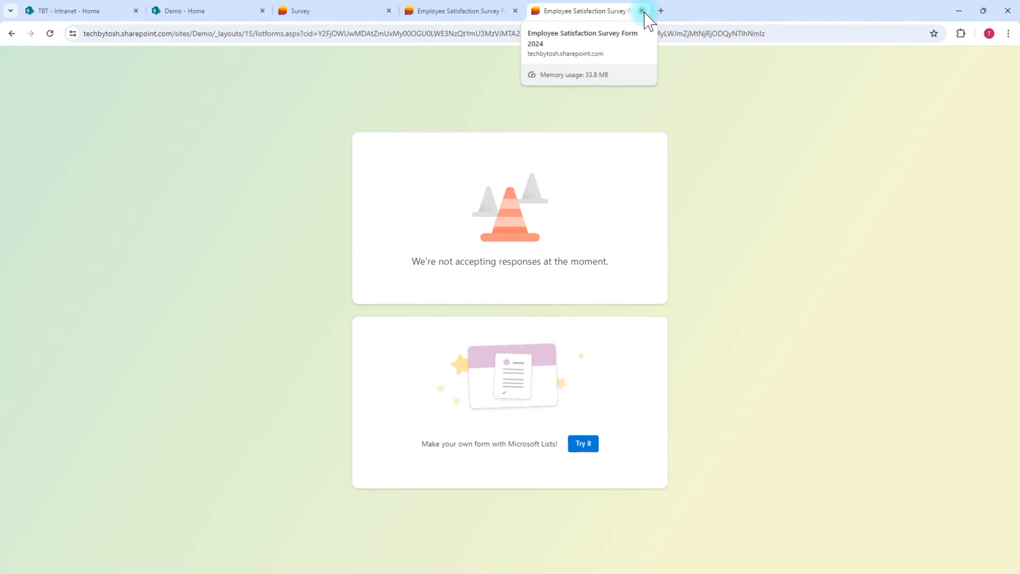
# Step: Close the forms overview in the Survey list and open a freshly reloaded SupplierOrders list on the Demo site
pyautogui.click(337, 12)
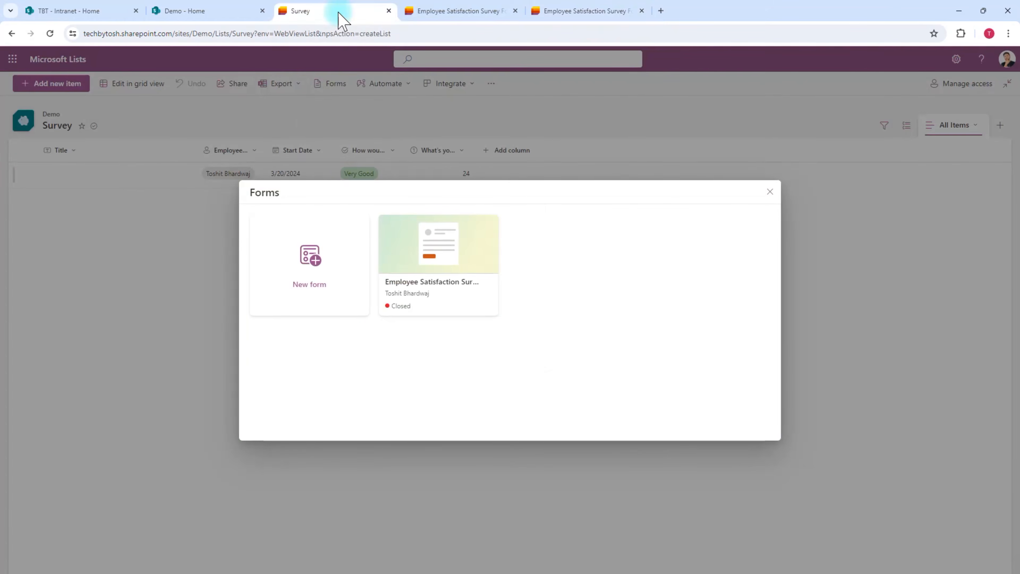
pyautogui.click(771, 196)
pyautogui.click(182, 17)
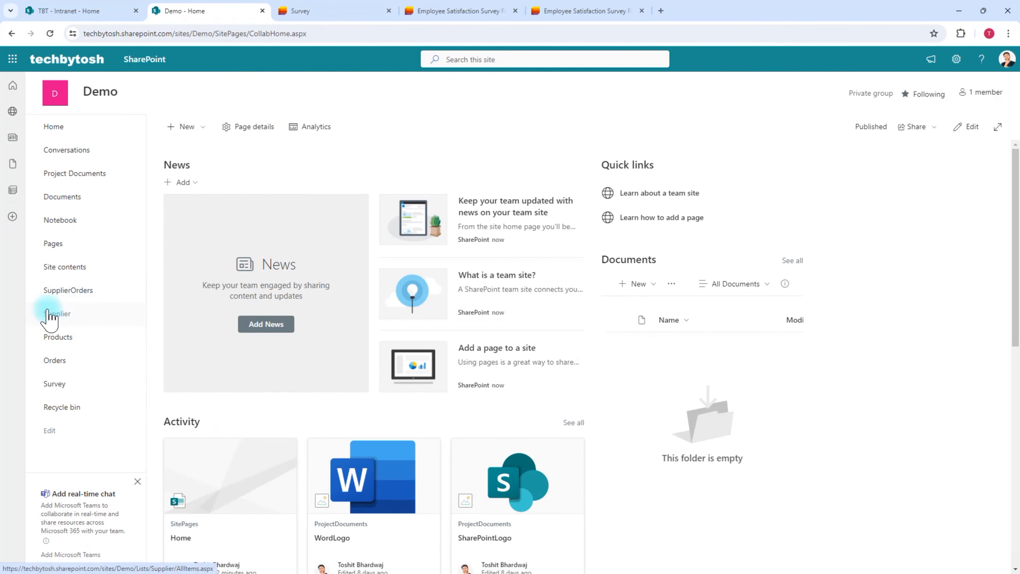
pyautogui.click(57, 290)
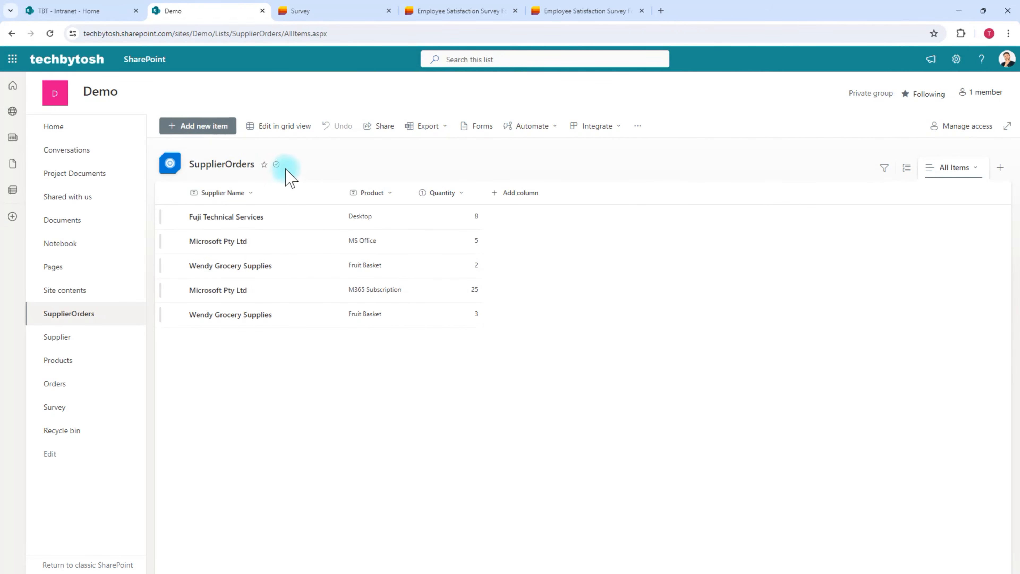
pyautogui.click(50, 33)
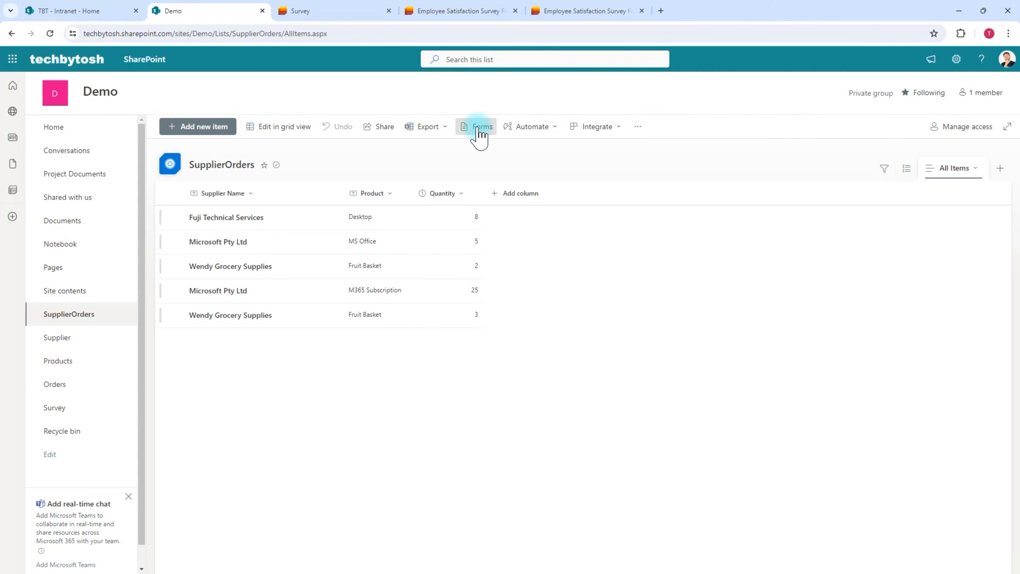
# Step: Create a new form for the SupplierOrders list and look through its Supplier Name, Product and Quantity fields
pyautogui.click(479, 128)
pyautogui.click(334, 284)
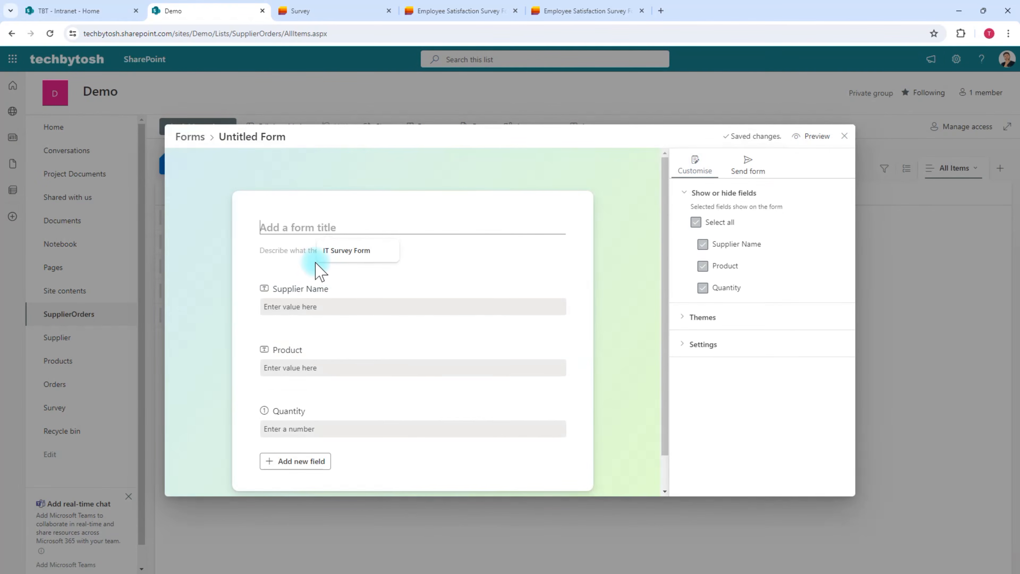
pyautogui.scroll(-1, 669, 195)
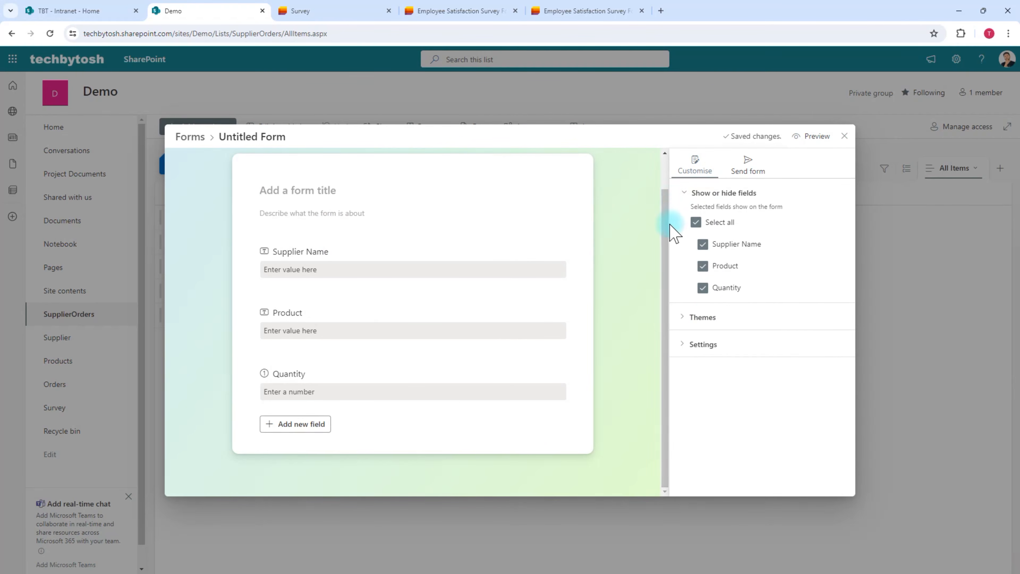
pyautogui.scroll(1, 662, 201)
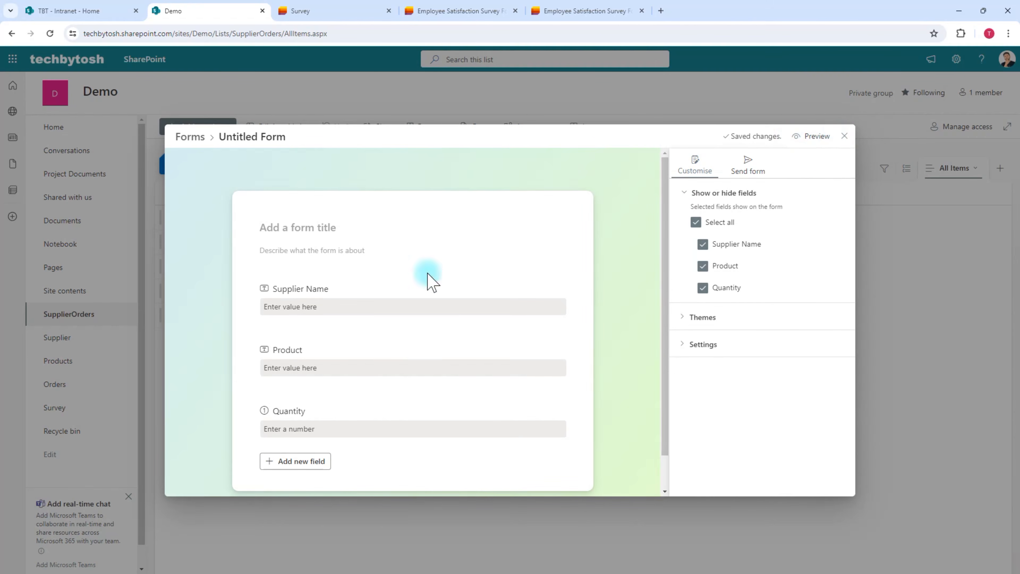